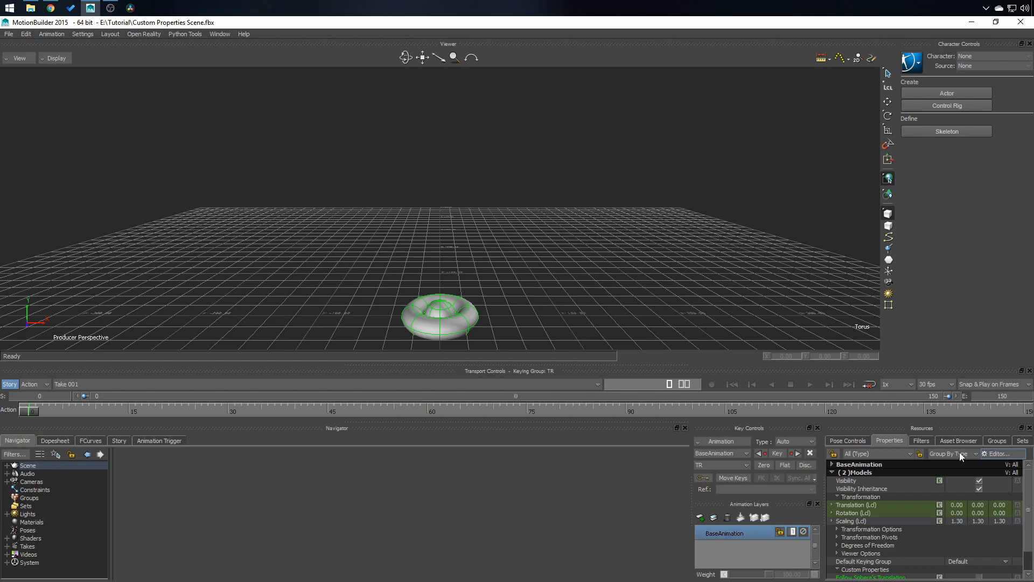
Step: Reference the Torus's custom properties Follow Sphere's Translation, Follow Sphere's Rotation, Offset and Translation Y on the Sphere in the Property Editor
left_click(1009, 455)
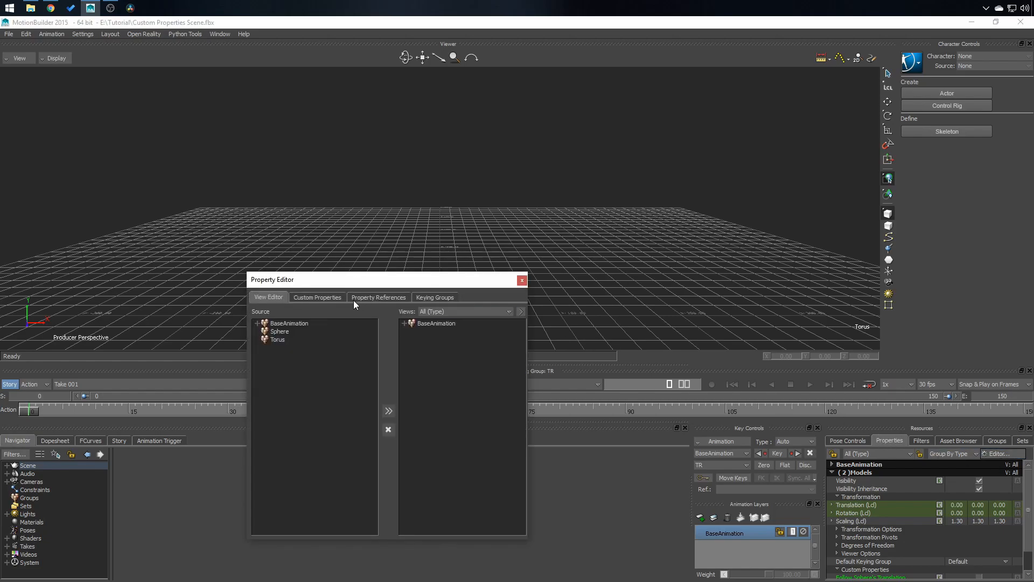
left_click(386, 297)
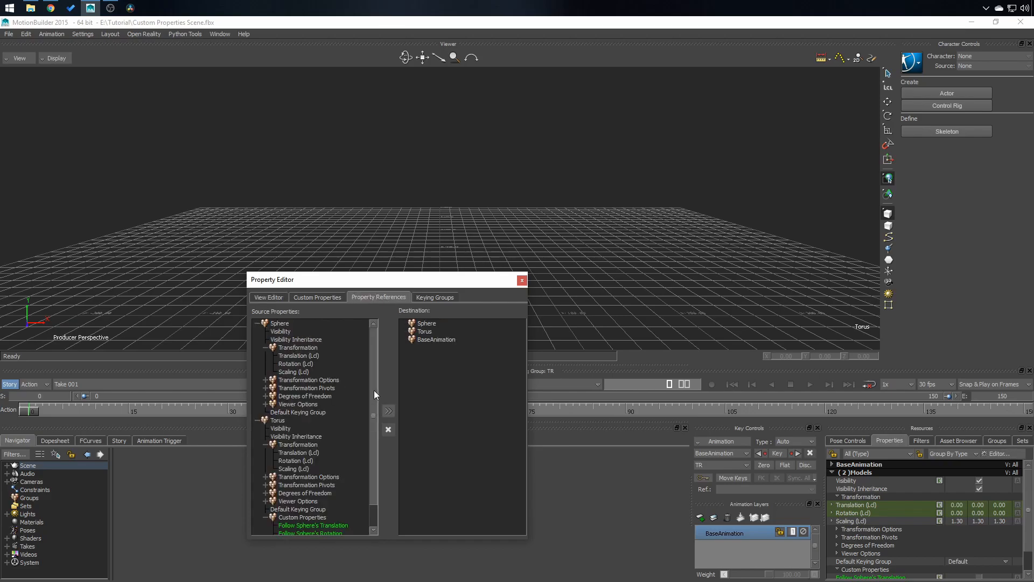
scroll(373, 389, "down", 3)
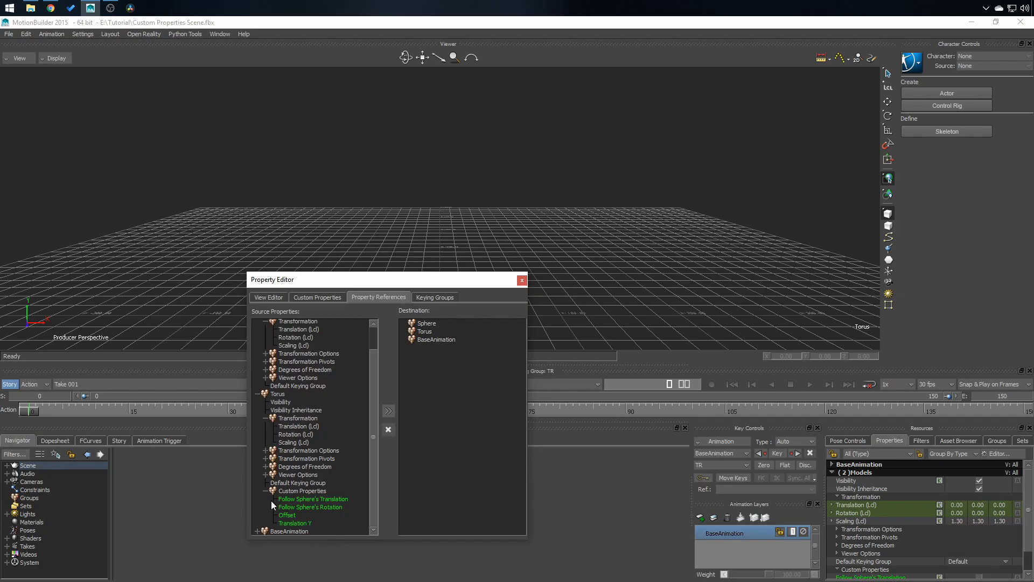
left_click(297, 498)
left_click(292, 521, "shift")
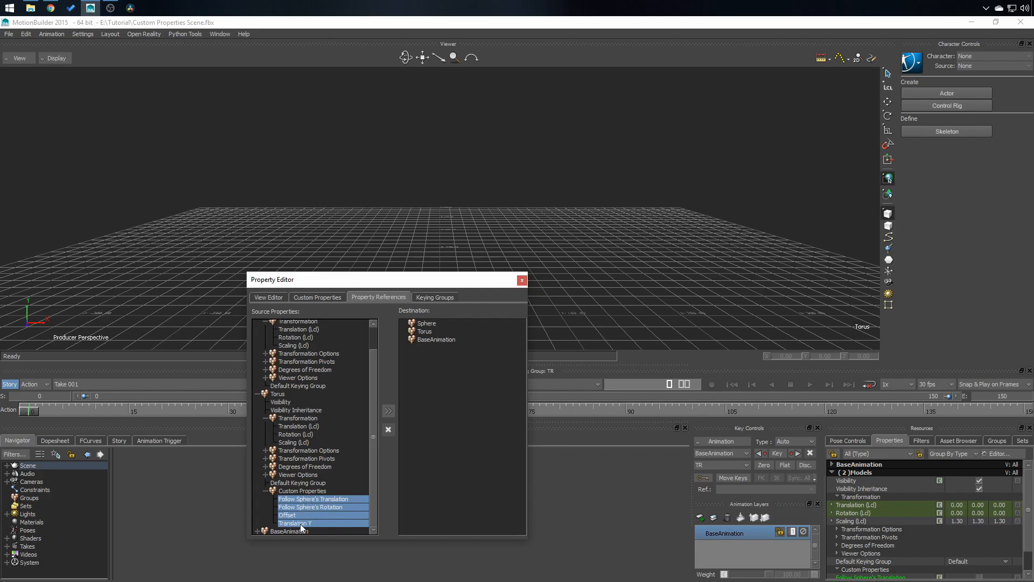
left_click(429, 326)
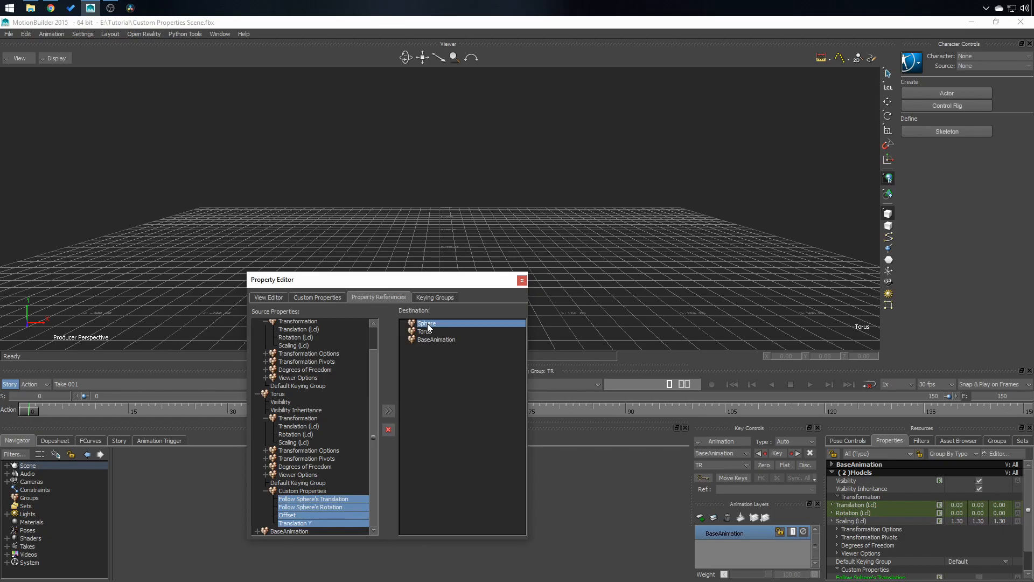
left_click(388, 412)
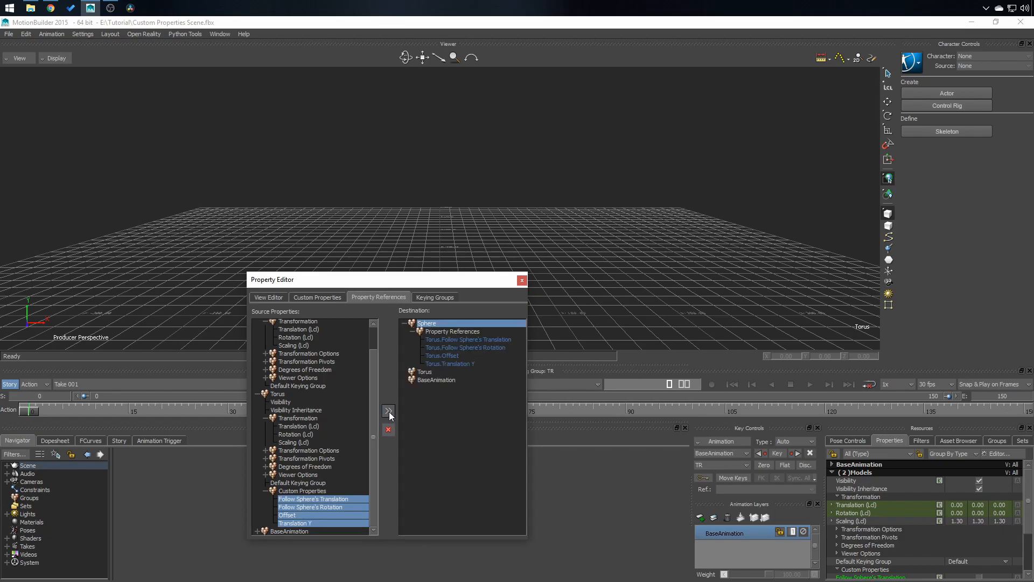
left_click(448, 340)
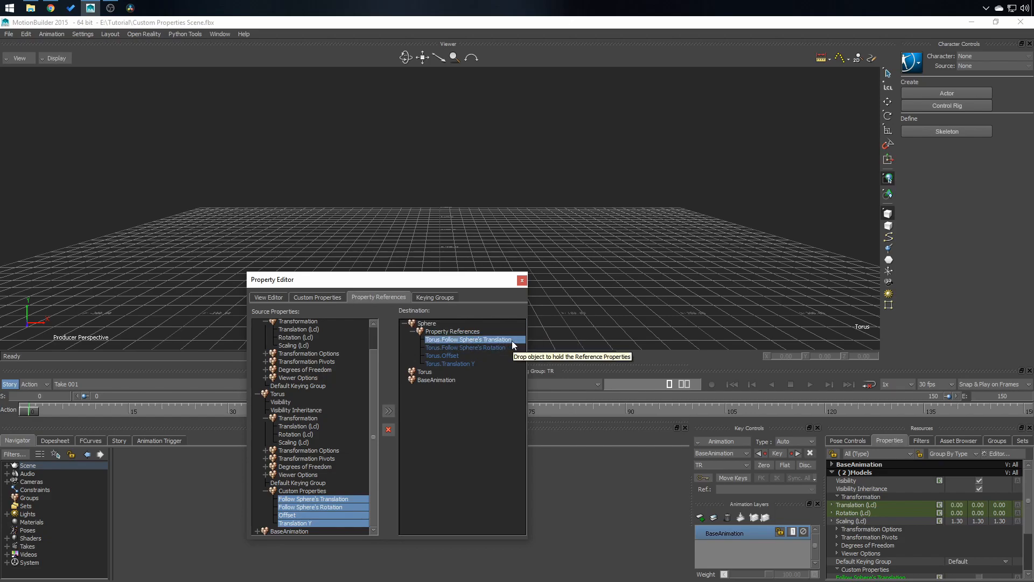
left_click(522, 280)
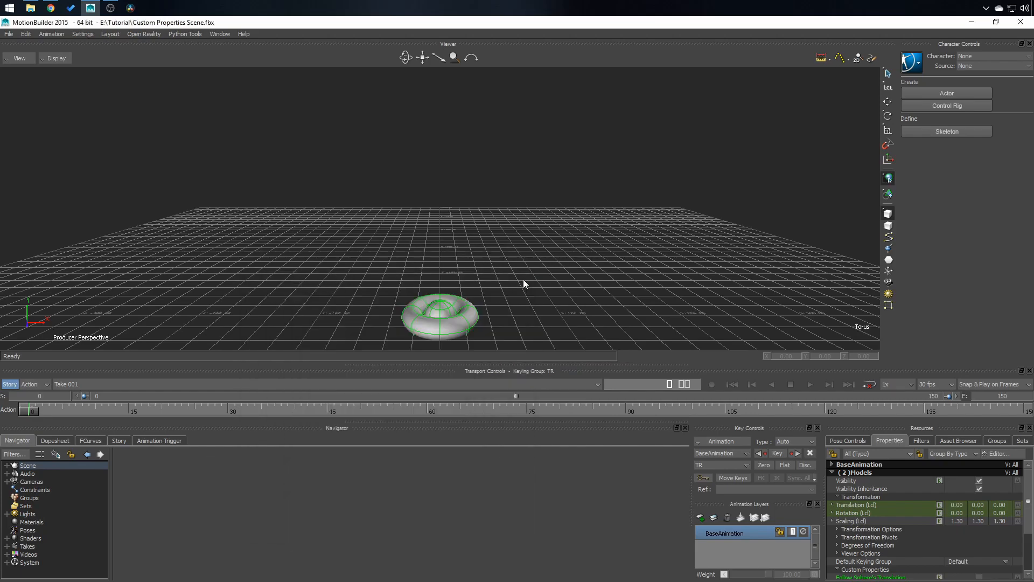
Step: Compare the property references on the Sphere with the custom properties on the Torus
left_click(527, 267)
left_click(440, 312)
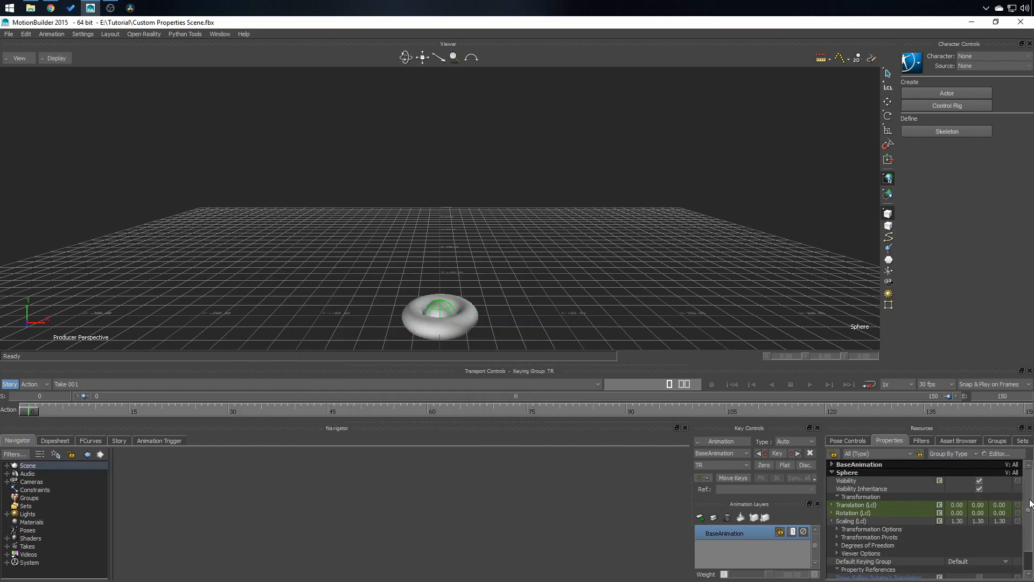
scroll(995, 560, "down", 1)
left_click(882, 552)
left_click(873, 560)
left_click(865, 575)
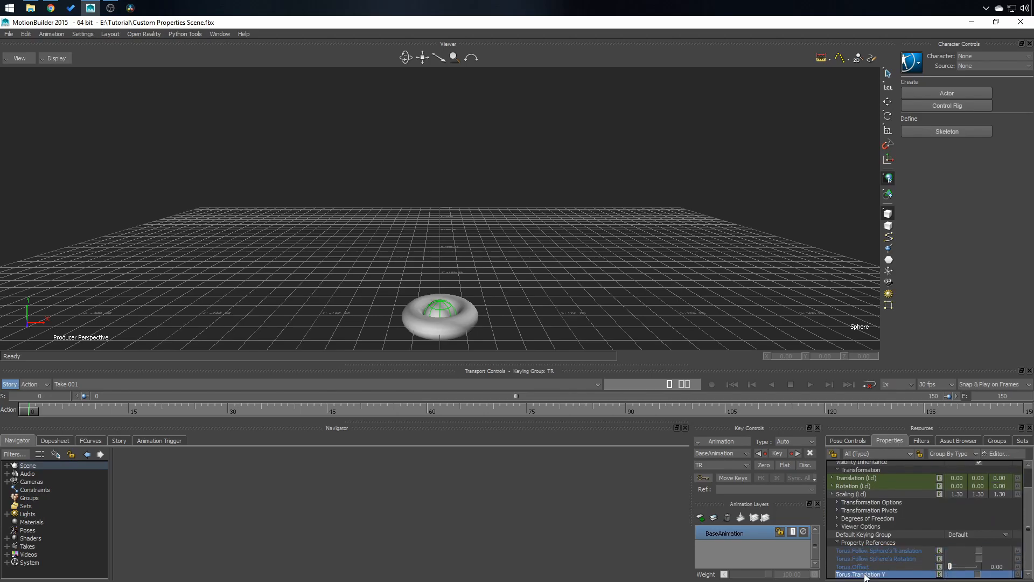
left_click(465, 323)
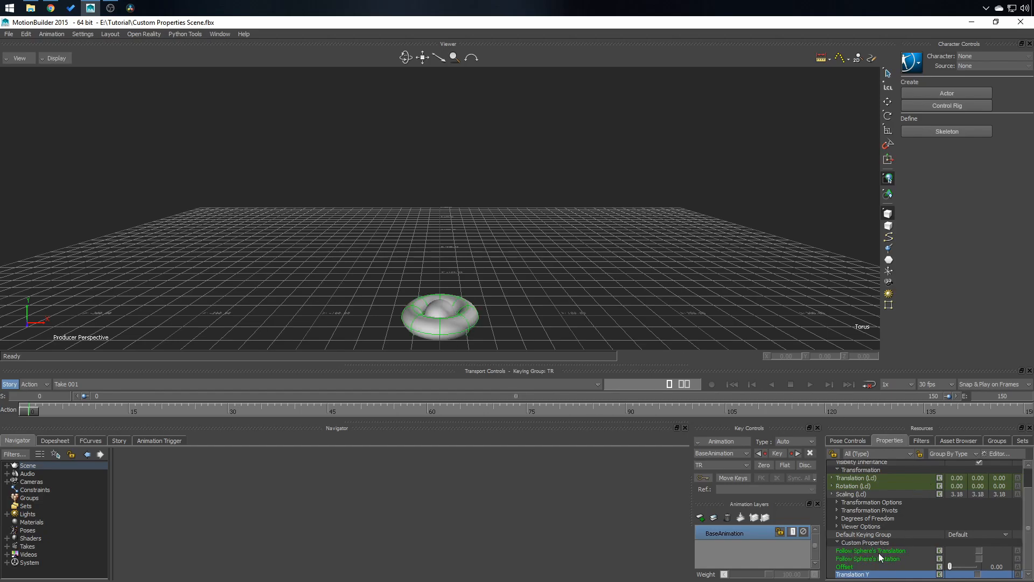
left_click(509, 315)
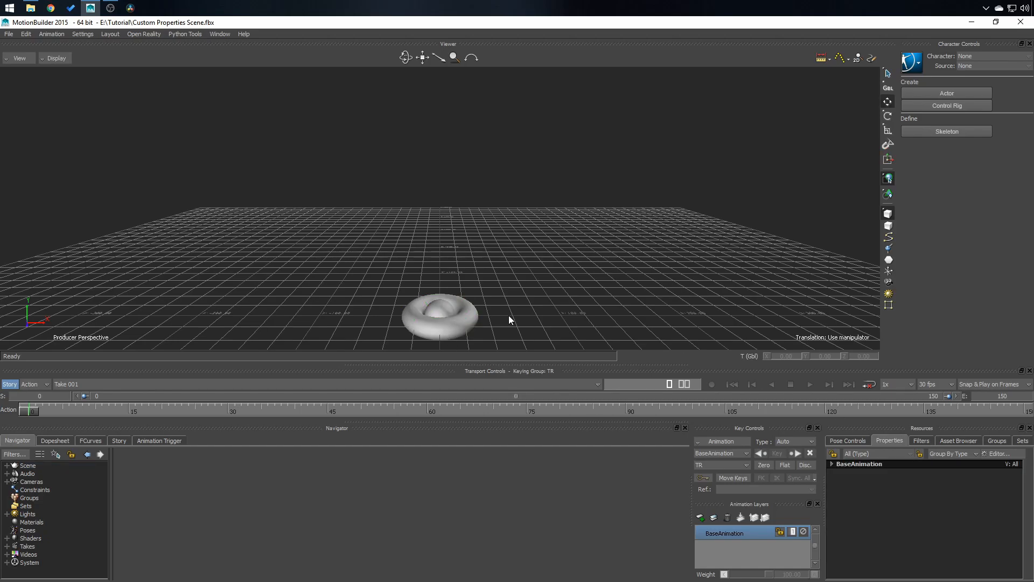
Step: Add a Relation constraint from the constraint templates to the scene
left_click(956, 439)
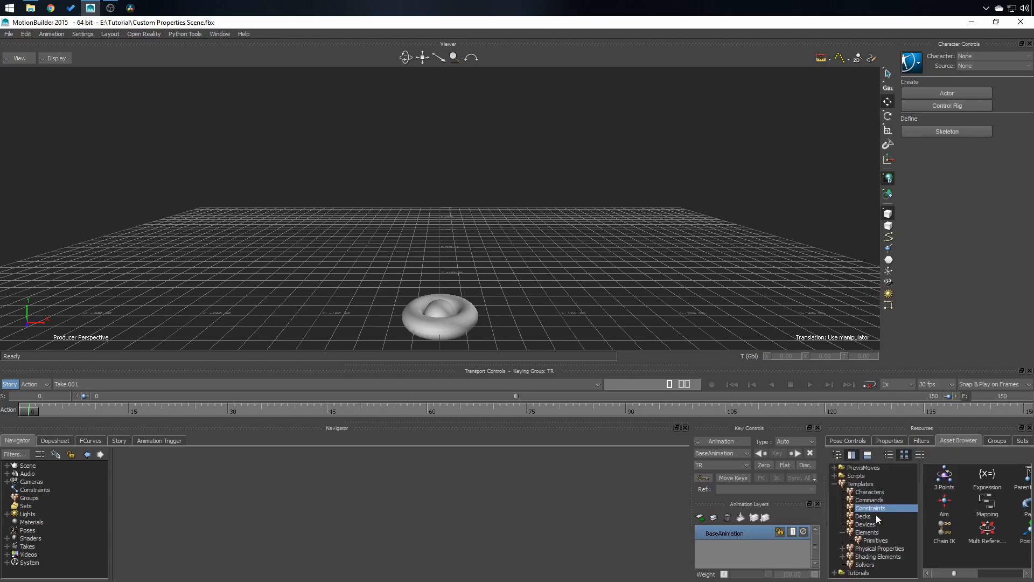
left_click(888, 456)
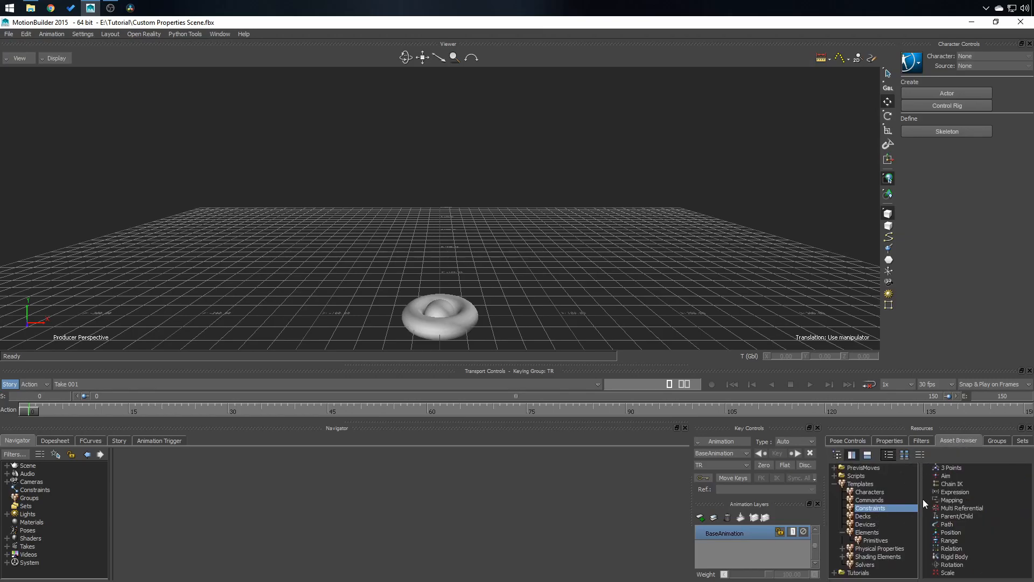
left_click_drag(951, 548, 551, 280)
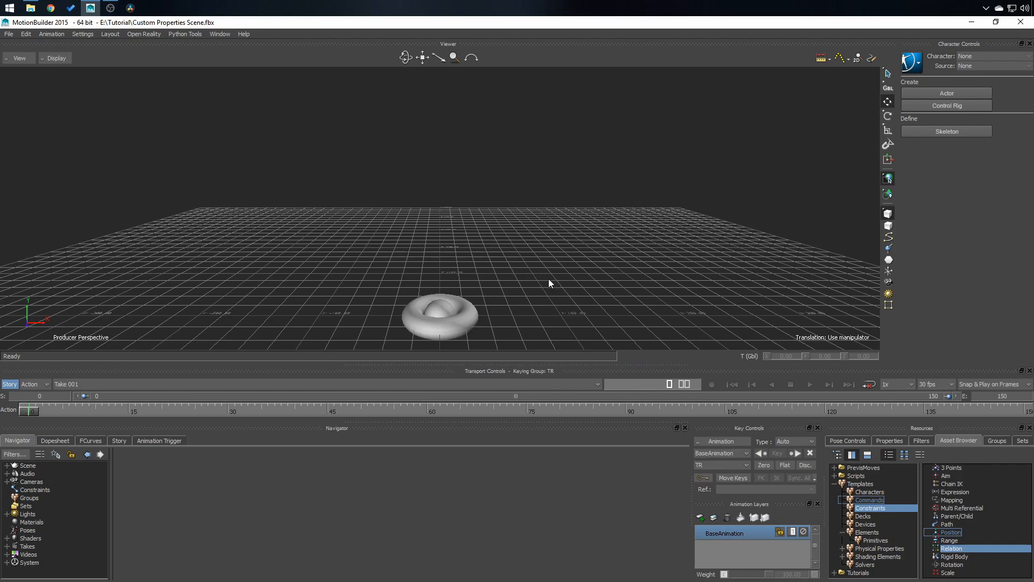
Step: Add the Torus to the Relation constraint twice, once as a source box and once as a target box
left_click(471, 319)
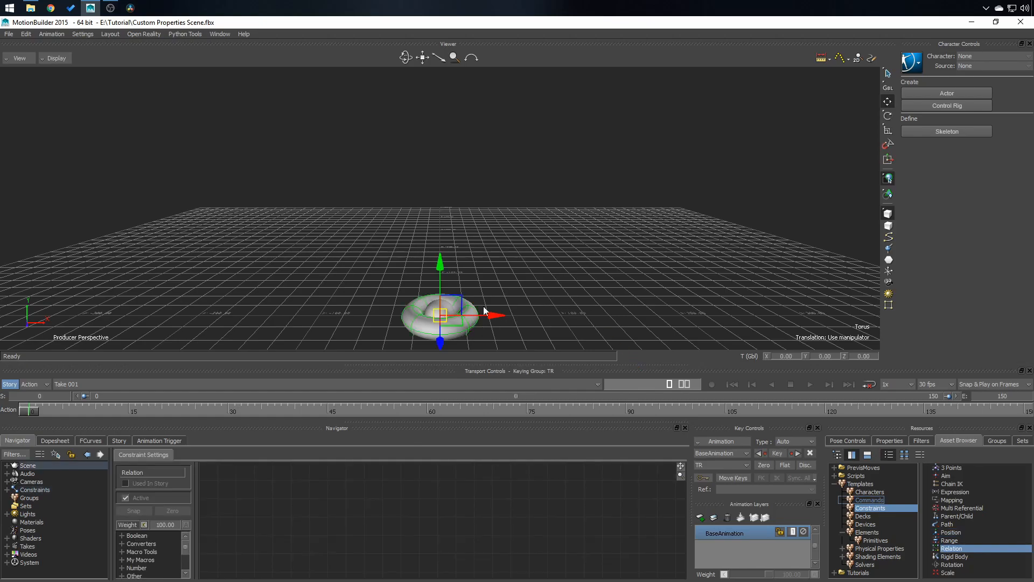
left_click_drag(321, 490, 321, 490)
left_click(342, 492)
left_click_drag(600, 296, 586, 492)
left_click(602, 506)
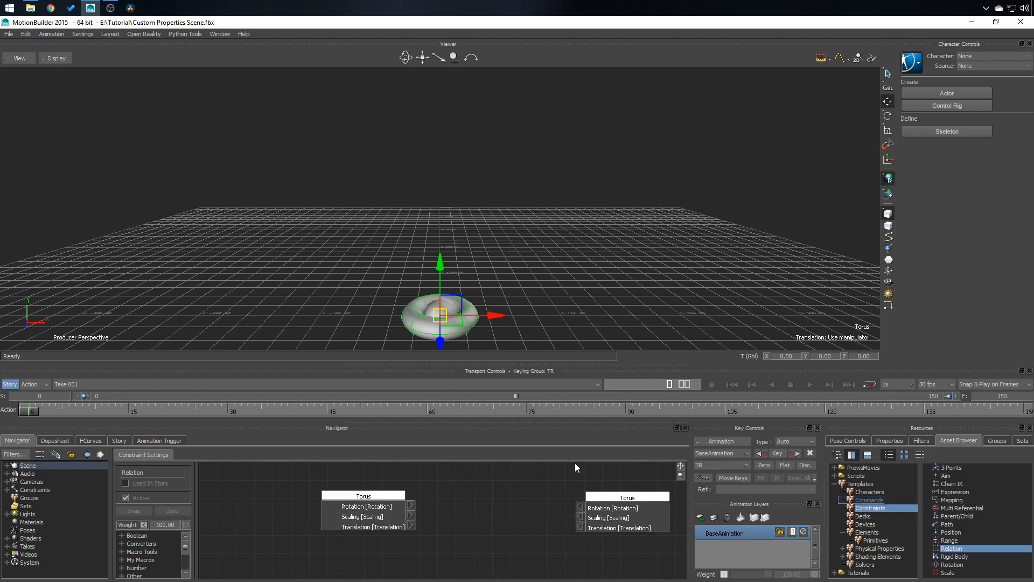
Step: Add the Sphere to the Relation constraint as a source and place its box above the Torus source box
left_click(628, 257)
left_click(438, 308)
left_click_drag(604, 195, 520, 492)
left_click(474, 484)
left_click_drag(393, 497, 366, 528)
left_click_drag(516, 504, 360, 492)
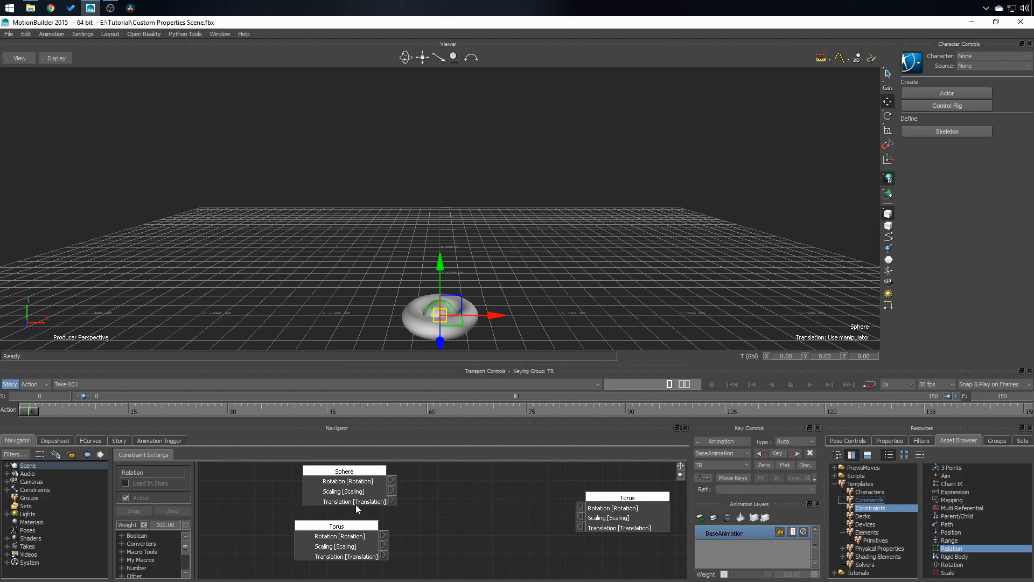
Step: Make the Torus's Follow Sphere's Translation, Follow Sphere's Rotation, Offset and Translation Y properties animatable
left_click(564, 266)
left_click(471, 323)
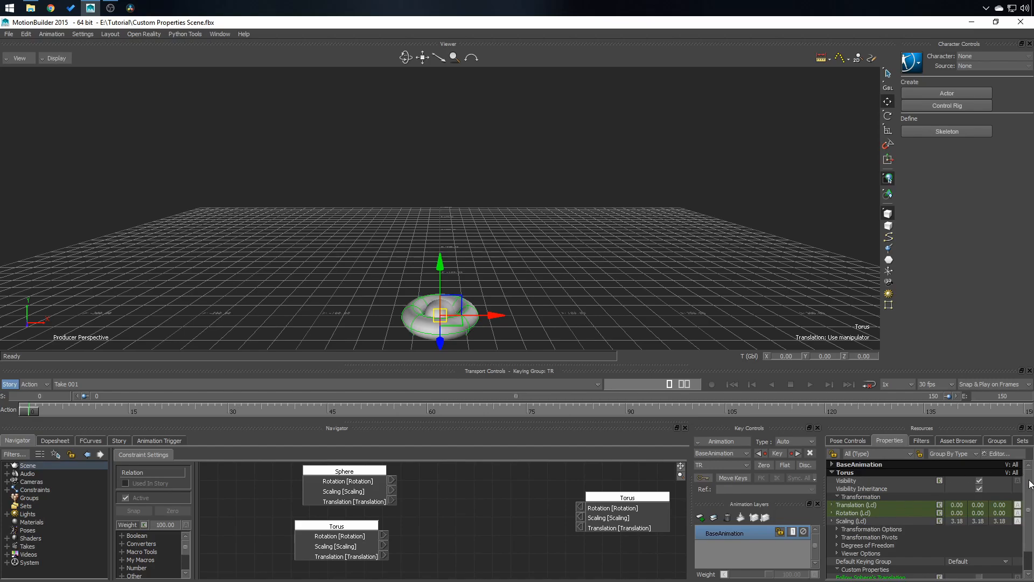
left_click_drag(1028, 480, 1028, 506)
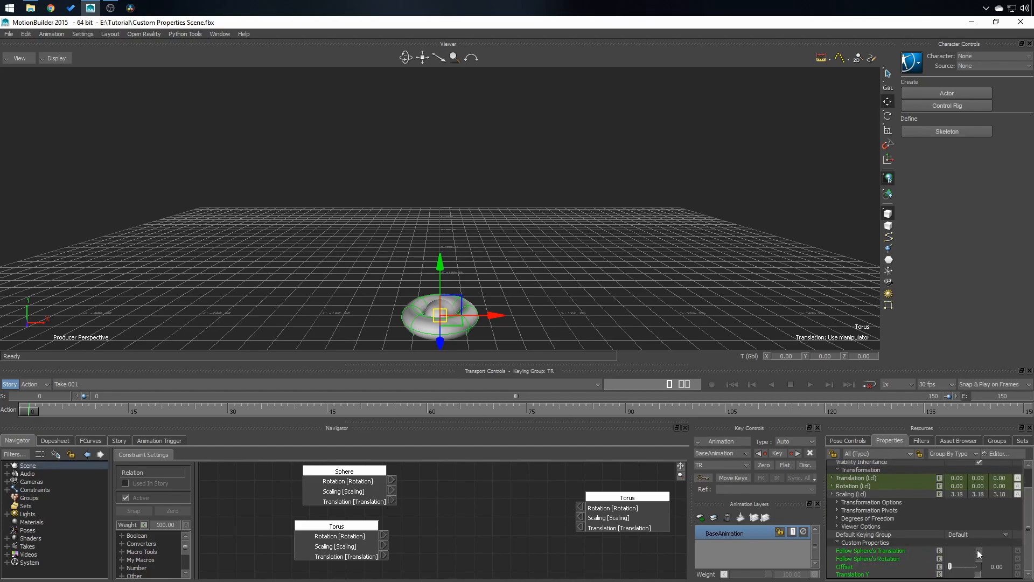
left_click(1017, 550)
left_click(1018, 558)
left_click(1018, 567)
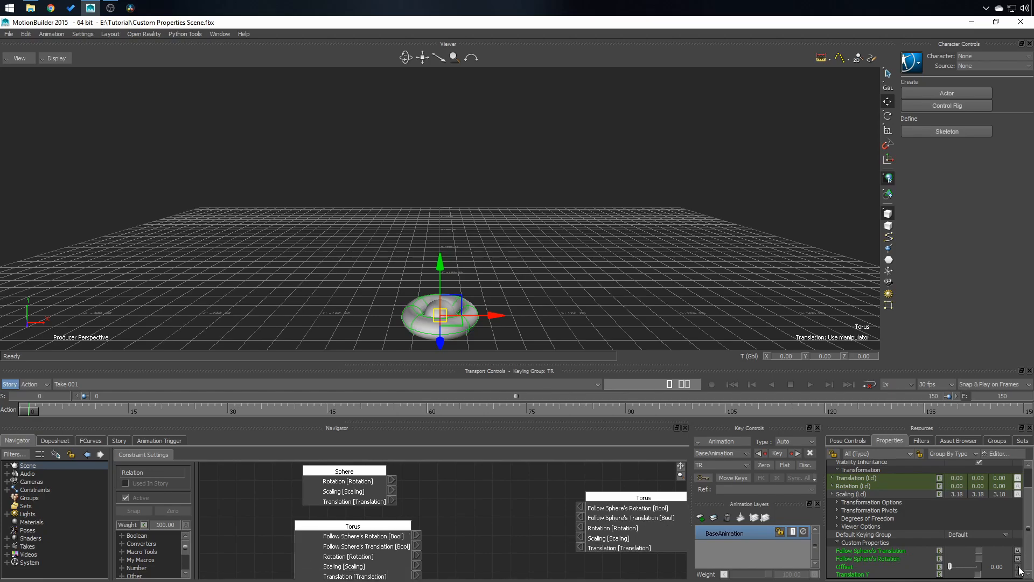
left_click(1018, 574)
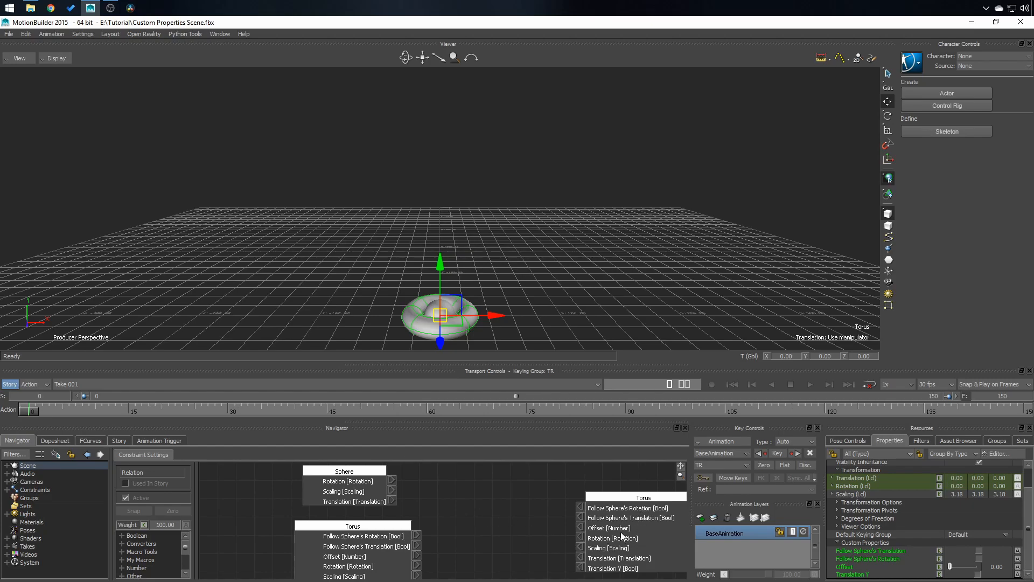
Step: Enlarge the constraint workspace and spread the Sphere and Torus source boxes apart
left_click_drag(523, 363, 545, 219)
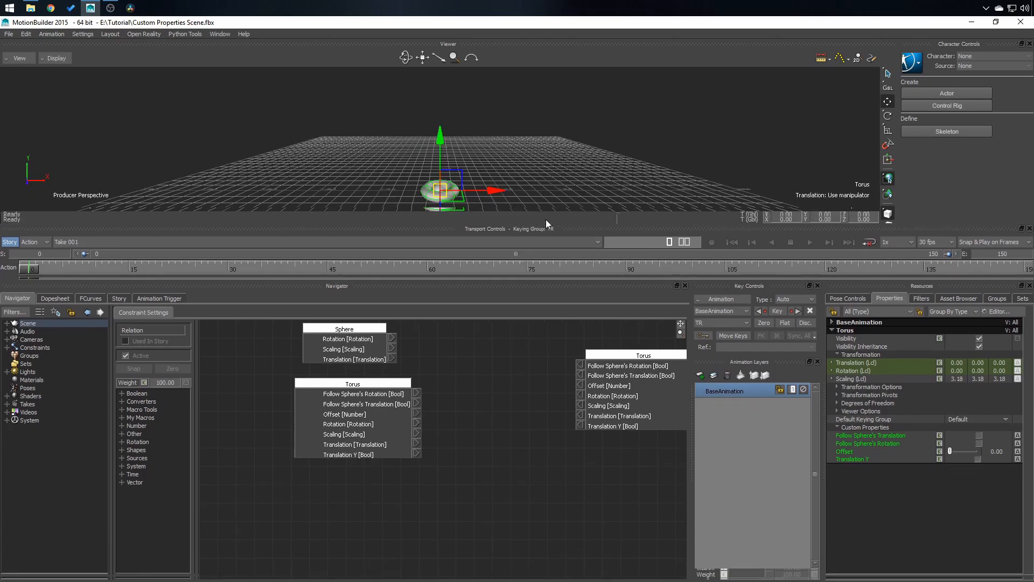
left_click_drag(314, 441, 253, 527)
left_click_drag(335, 337, 265, 353)
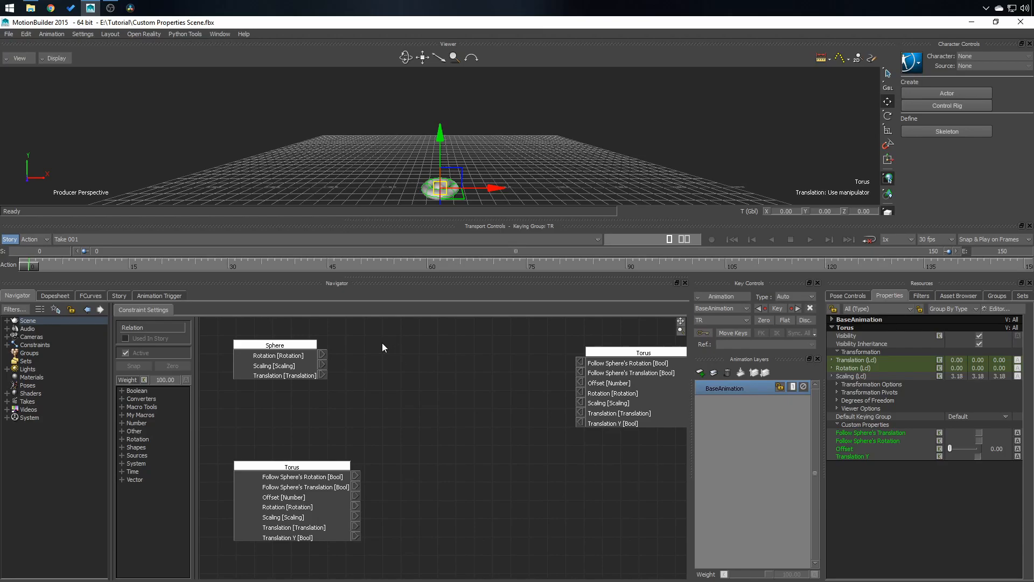
Step: Add two vector IF Cond Then A Else B operators between the source boxes and the Torus target
left_click(122, 480)
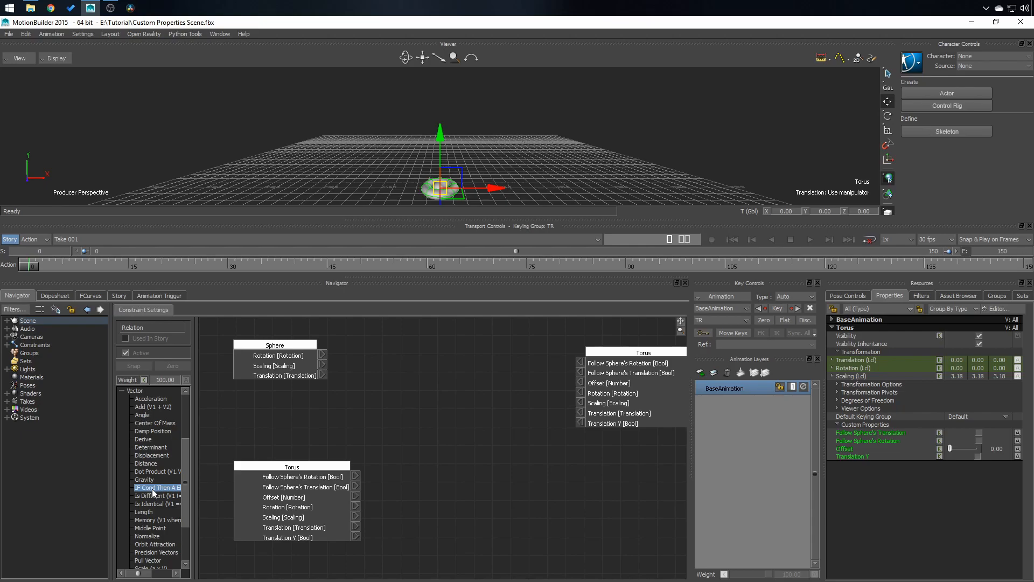
left_click_drag(155, 492, 425, 344)
left_click_drag(144, 493, 418, 397)
Step: Connect the Torus's Follow Sphere's Rotation to the first operator's Cond and Follow Sphere's Translation to the second operator's Cond
left_click(312, 482)
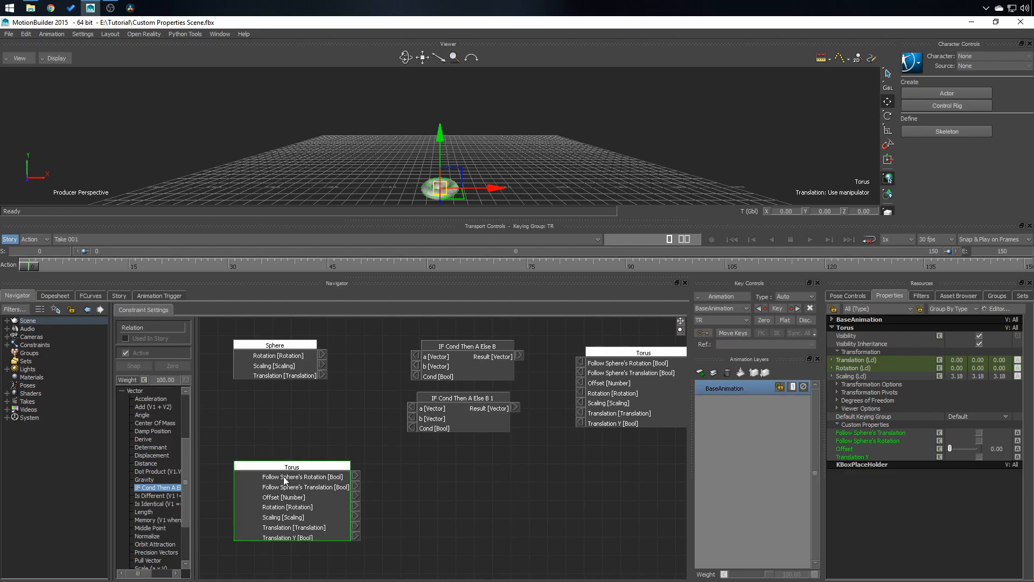
left_click_drag(357, 478, 415, 377)
left_click_drag(357, 487, 413, 430)
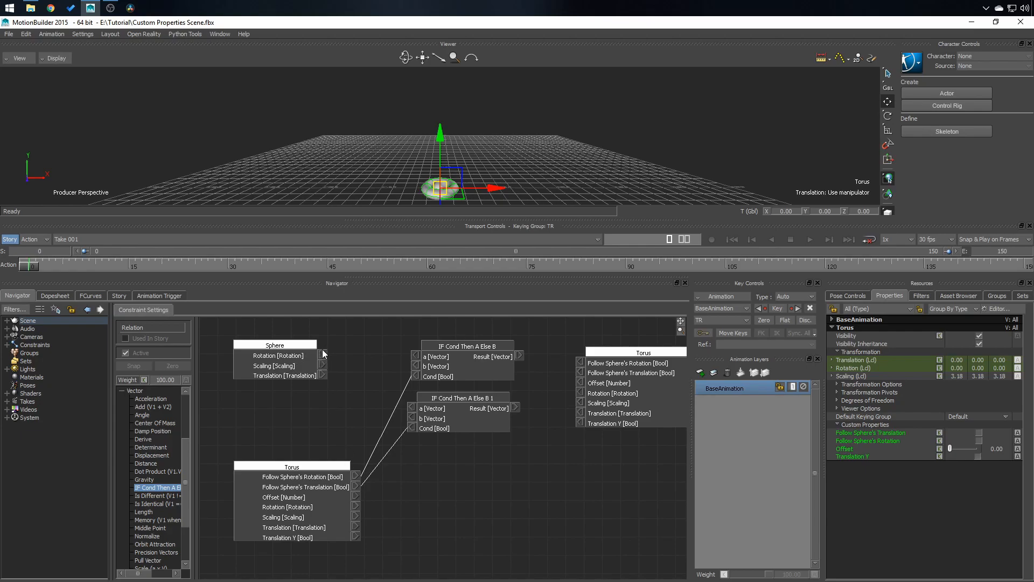
Step: Feed the Sphere's and Torus's Rotation into a and b of the first operator, and their Translation into a and b of the second
left_click_drag(322, 354, 416, 356)
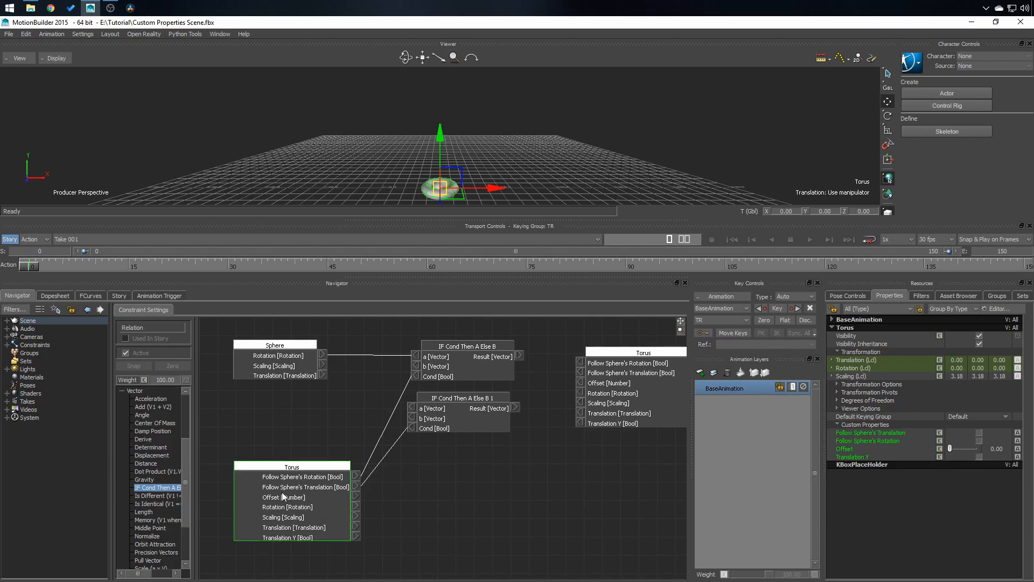
left_click_drag(356, 507, 418, 368)
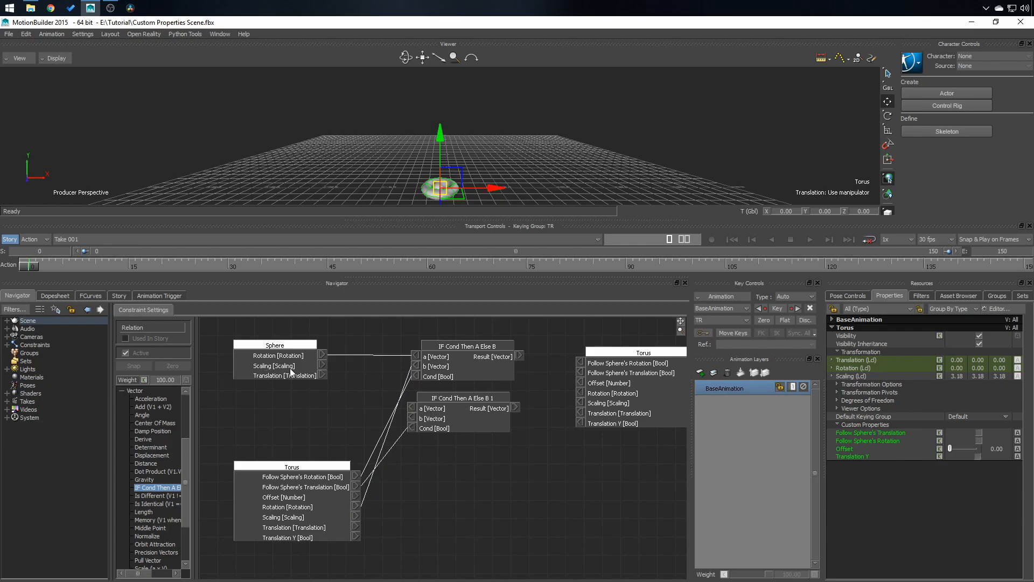
left_click_drag(322, 376, 412, 410)
left_click_drag(413, 410, 414, 410)
left_click_drag(357, 526, 411, 419)
Step: Connect the first operator's Result to the target Torus's Rotation and the second operator's Result to its Translation
left_click_drag(520, 357, 580, 394)
left_click_drag(515, 408, 581, 417)
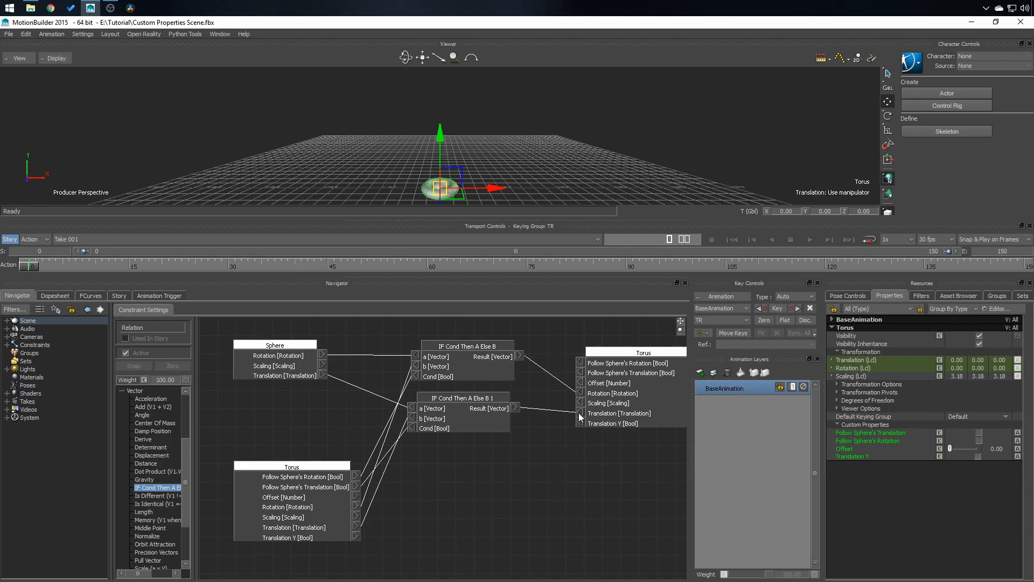
Step: Move the Sphere to about X 175, Y 111 and enable its referenced Follow Sphere's Translation property
left_click(516, 141)
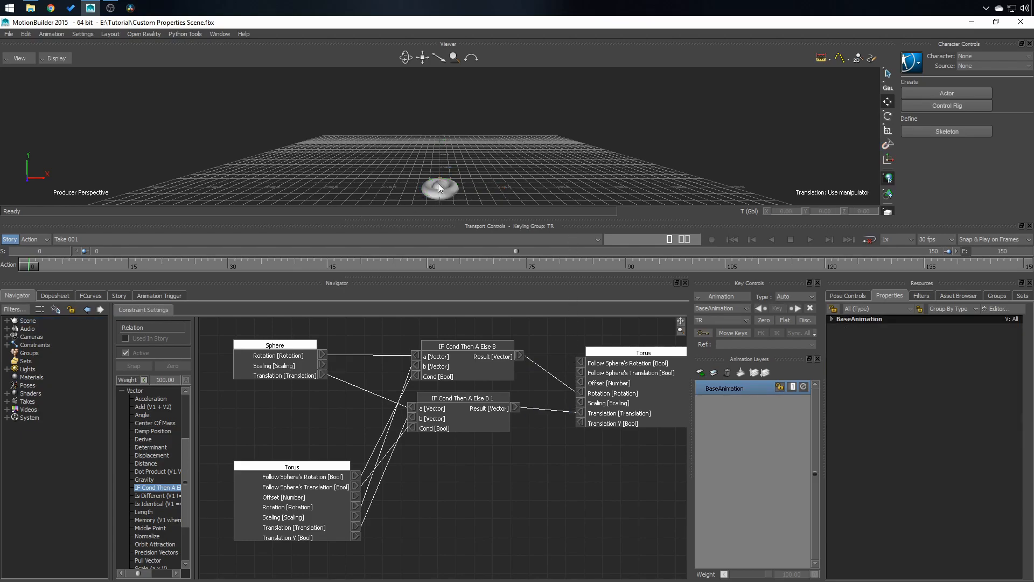
left_click_drag(439, 188, 567, 111)
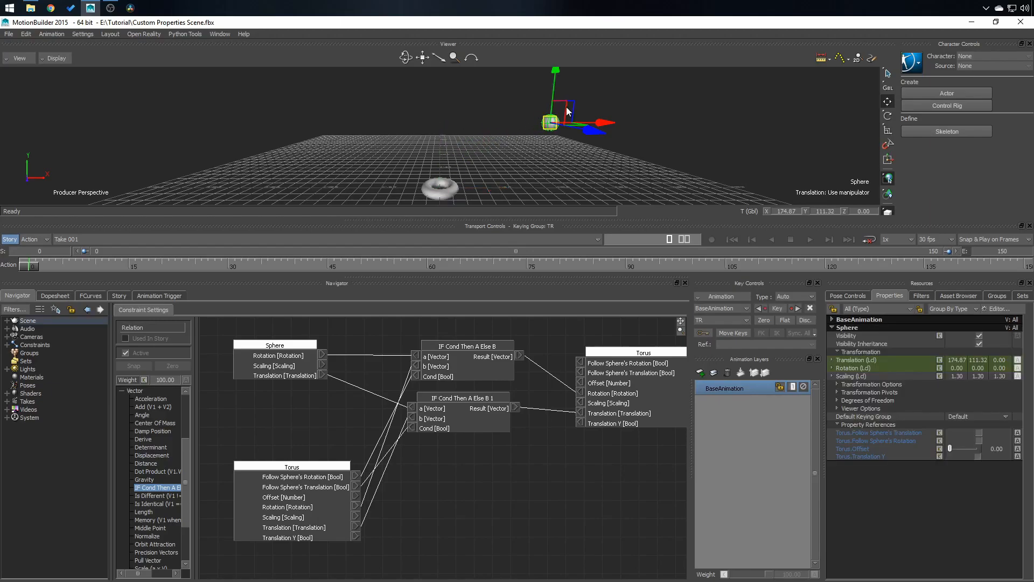
left_click(980, 434)
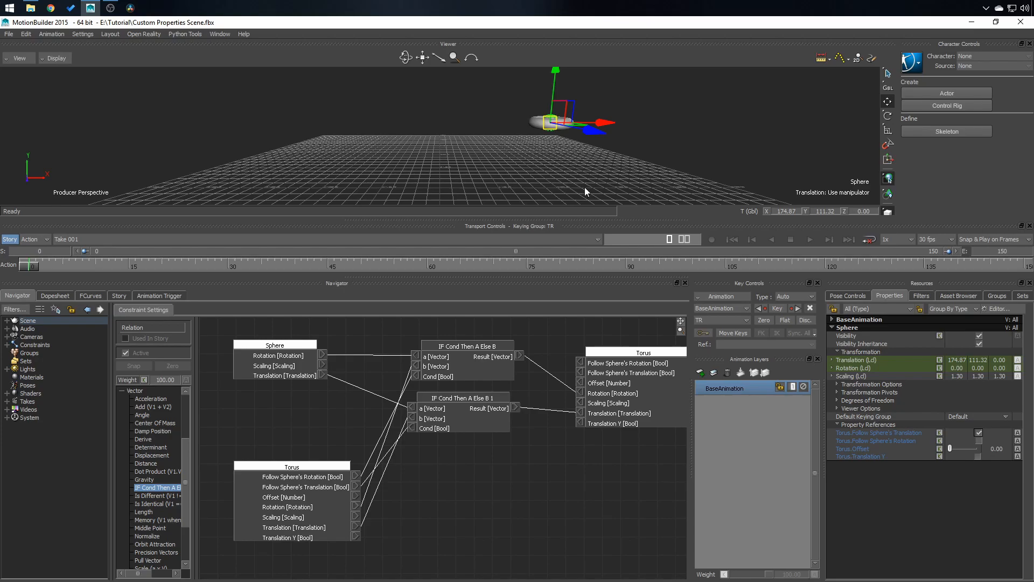
Step: Rotate the Sphere to about -49 degrees in Z and enable its referenced Follow Sphere's Rotation property
key("r")
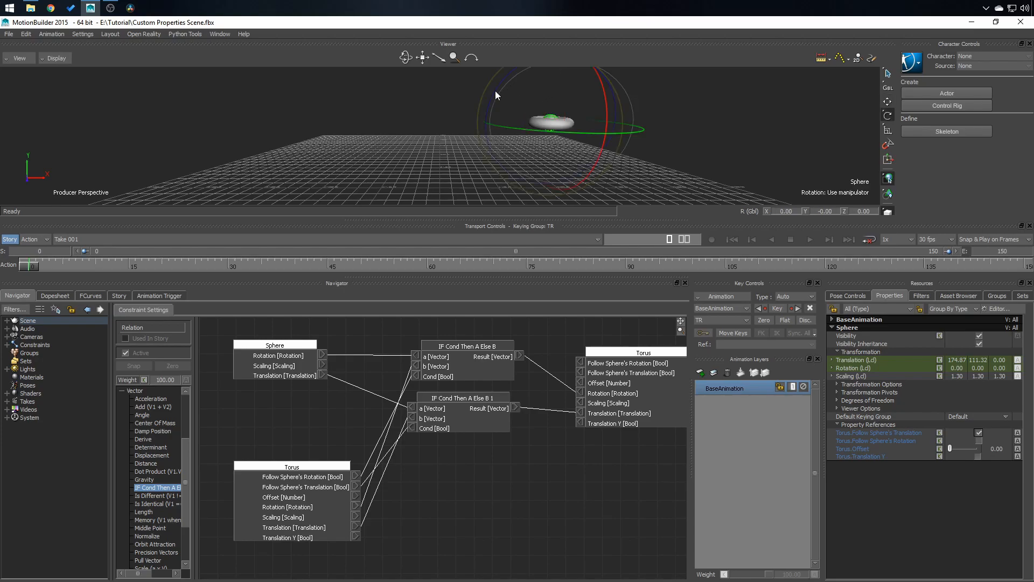
left_click_drag(491, 96, 520, 75)
left_click(979, 440)
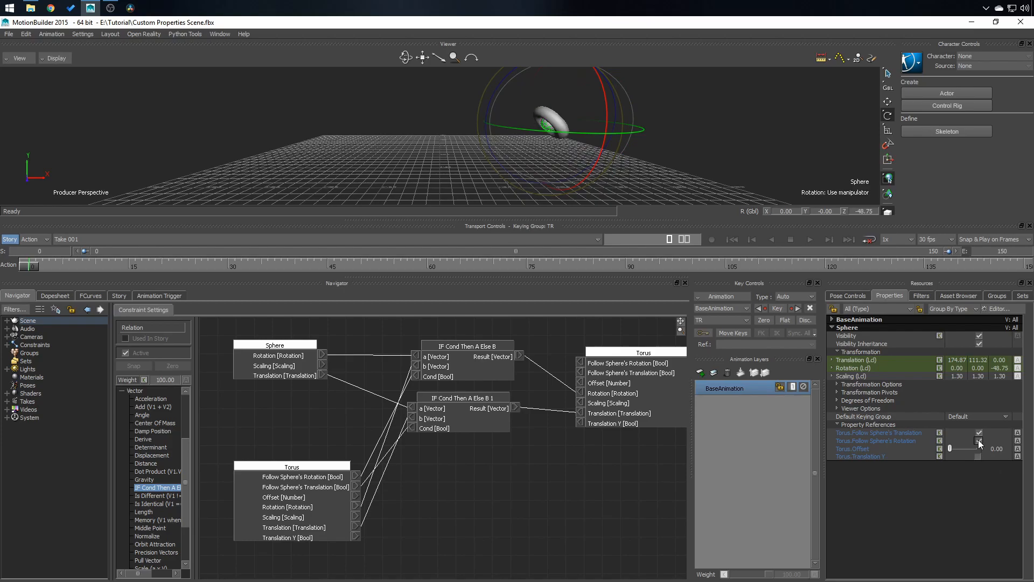
Step: Reset the Sphere's rotation and translation to 0 on all axes, and select the Torus
left_click_drag(496, 112, 478, 129)
double_click(864, 211)
type("0")
key("Return")
key("t")
right_click(825, 211)
right_click(785, 210)
left_click(337, 463)
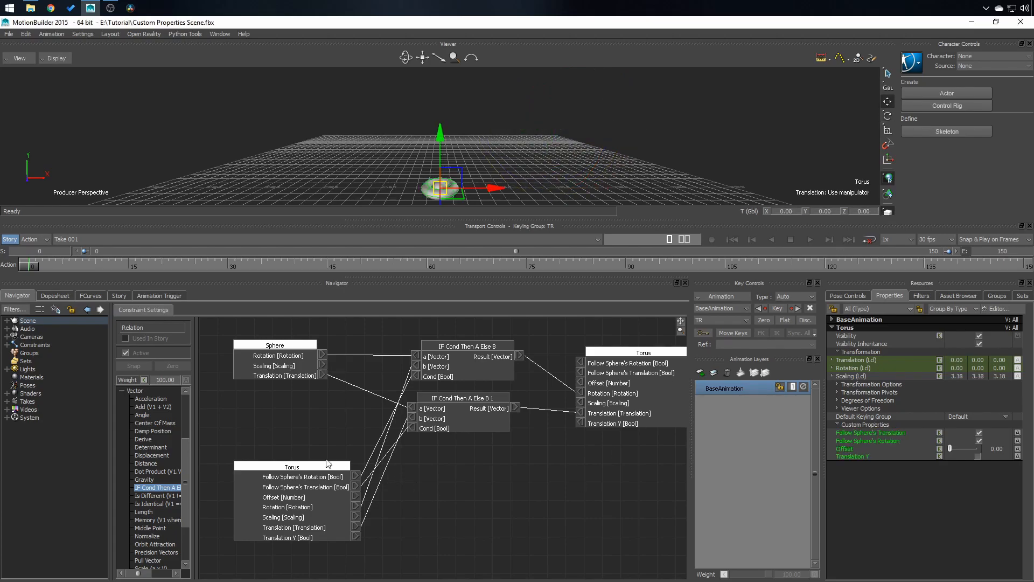
Step: Add a Vector to Number and a Number to Vector converter beside each other in the relation, below the existing condition operators
left_click_drag(182, 474, 189, 426)
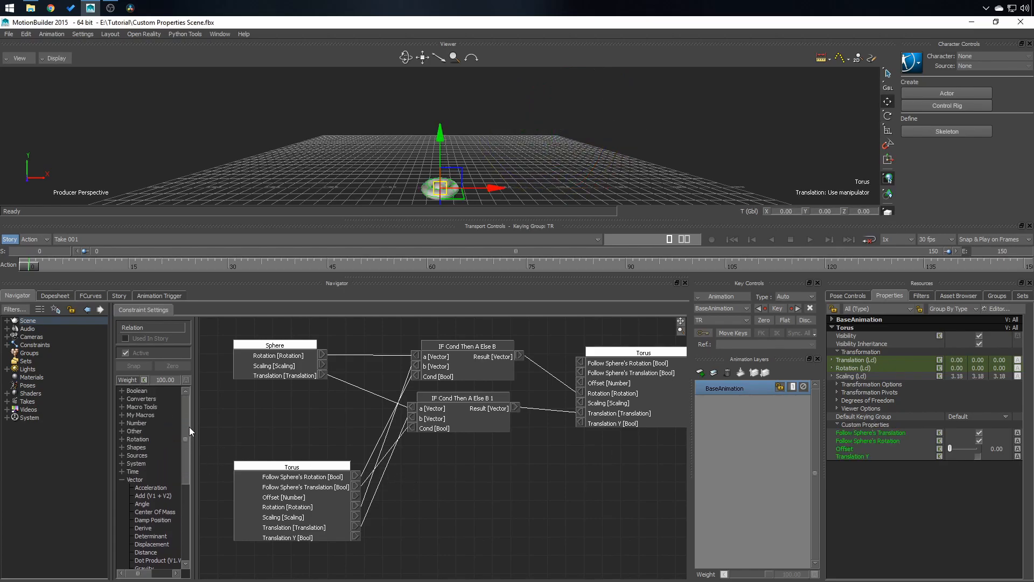
left_click(121, 480)
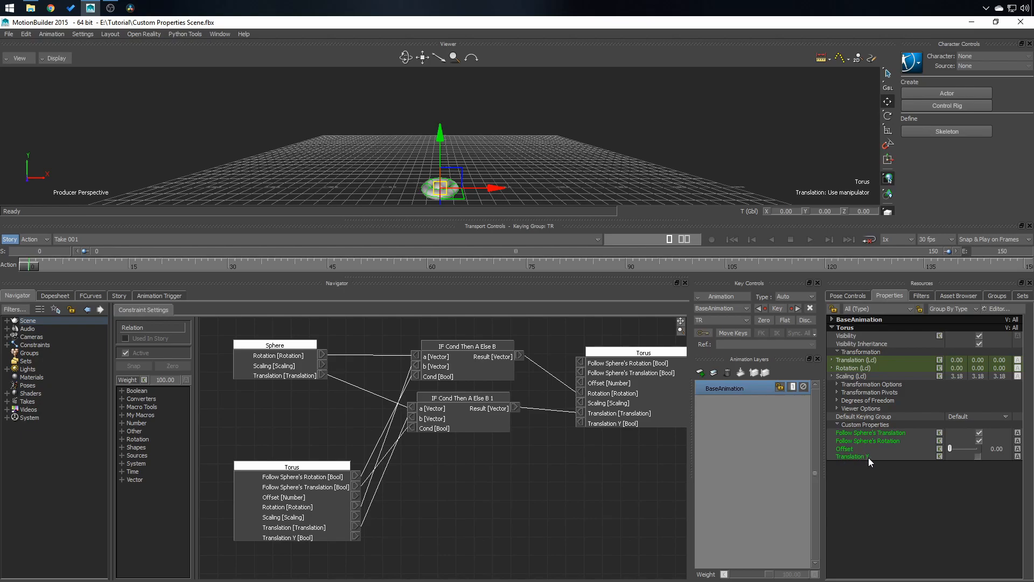
left_click(122, 398)
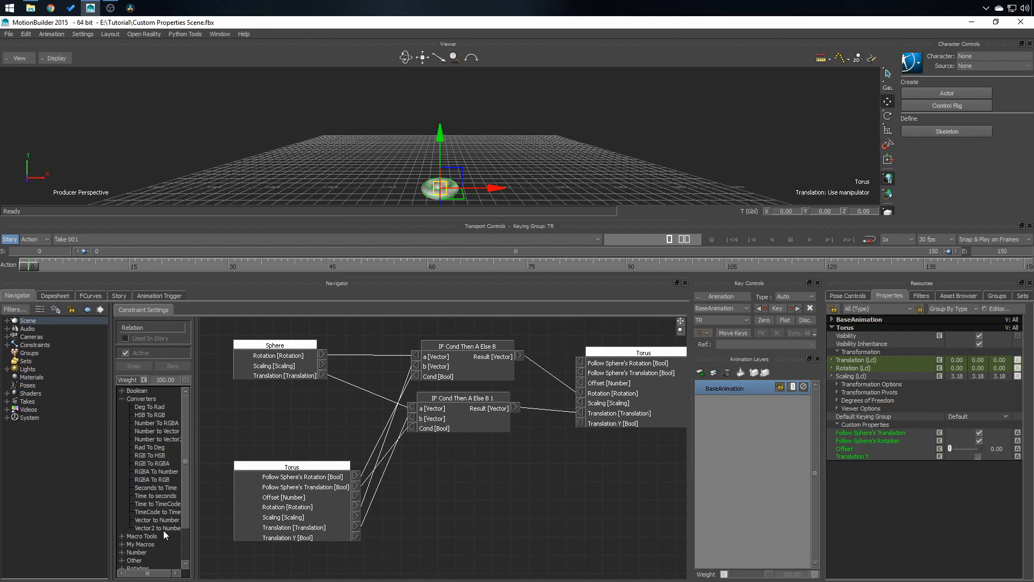
left_click_drag(148, 521, 434, 503)
left_click_drag(154, 431, 537, 513)
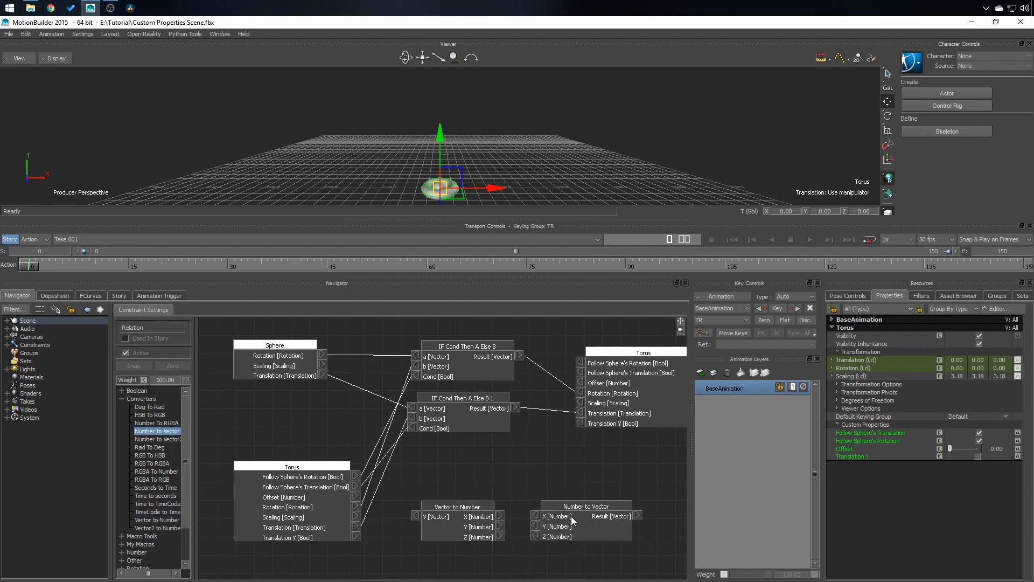
Step: Add a number Add (a + b) operator to the relation, just above the two converters
left_click(123, 399)
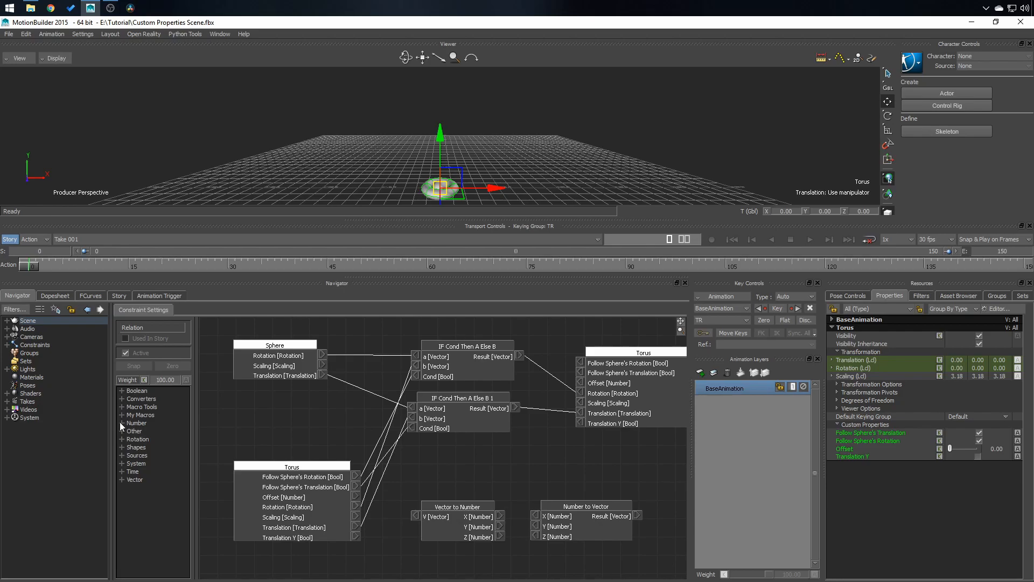
left_click(122, 423)
left_click_drag(150, 408, 461, 453)
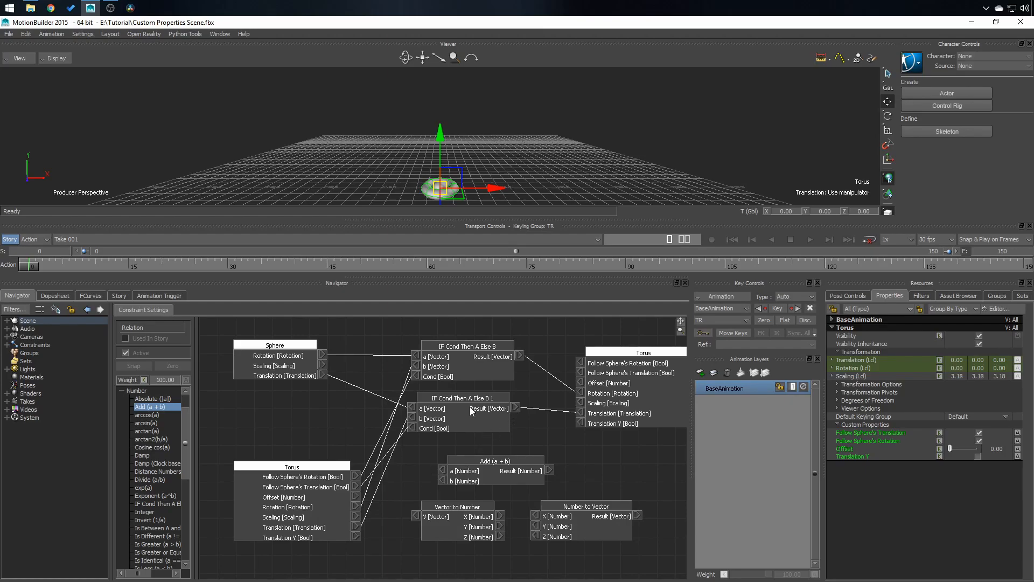
Step: Route the translation operator's Result through Vector to Number and Number to Vector into the target Torus's Translation, linking X and Z directly
left_click_drag(514, 406, 413, 516)
left_click_drag(528, 519, 536, 535)
left_click_drag(580, 413, 635, 513)
left_click_drag(570, 412, 512, 407)
Step: Feed the converter's Y and the Torus's Offset into a and b of Add, and connect its Result to Number to Vector's Y
left_click_drag(355, 496, 545, 469)
left_click_drag(570, 521, 667, 521)
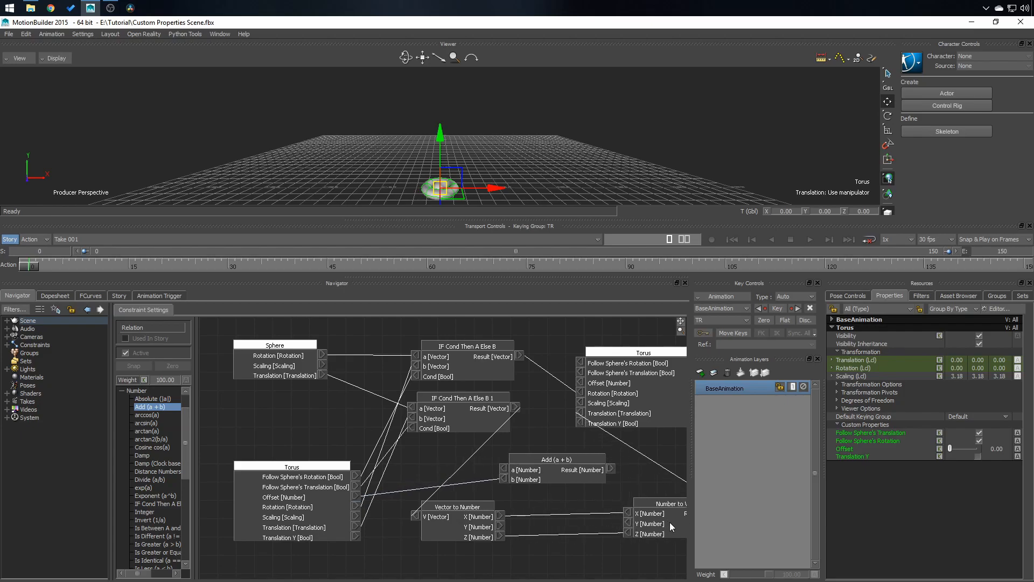
left_click_drag(500, 527, 504, 479)
left_click_drag(607, 470, 633, 525)
mouse_move(582, 476)
left_mouse_down()
mouse_move(589, 495)
mouse_move(593, 487)
left_mouse_up()
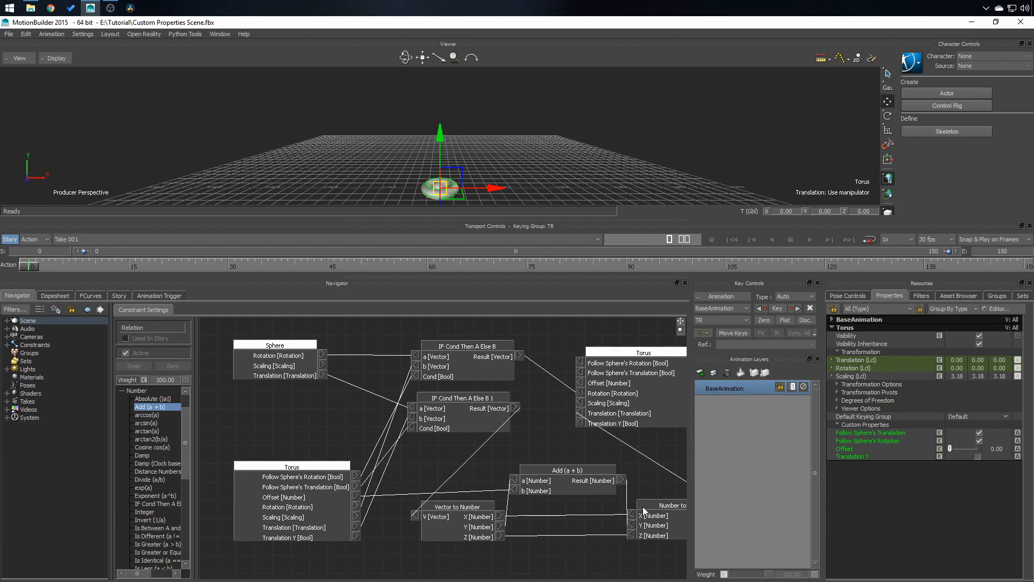
mouse_move(951, 449)
left_mouse_down()
mouse_move(977, 454)
mouse_move(949, 457)
mouse_move(961, 462)
mouse_move(953, 465)
left_mouse_up()
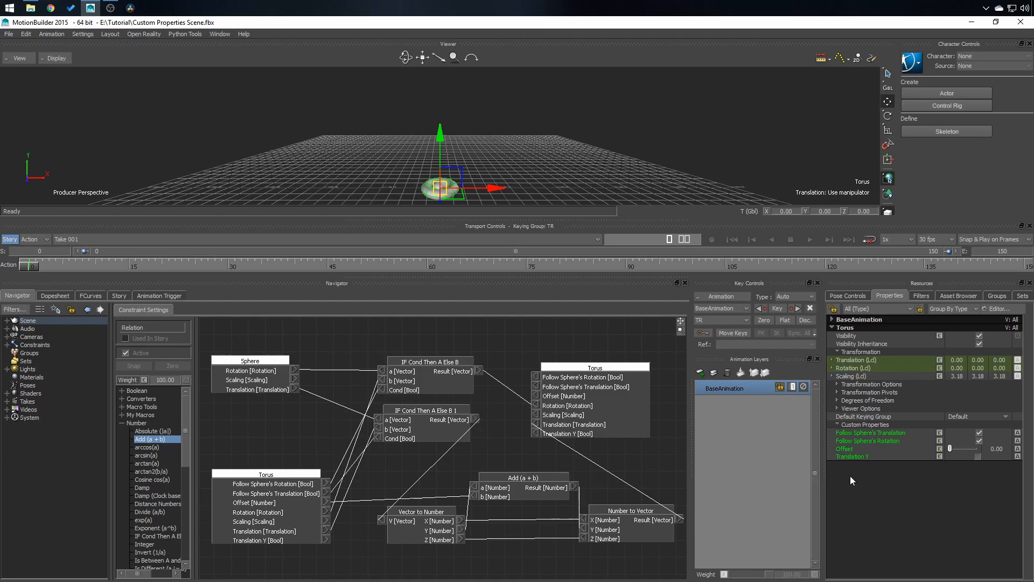
Step: Rename the Torus's custom property Translation Y as Use Floor
left_click(864, 457)
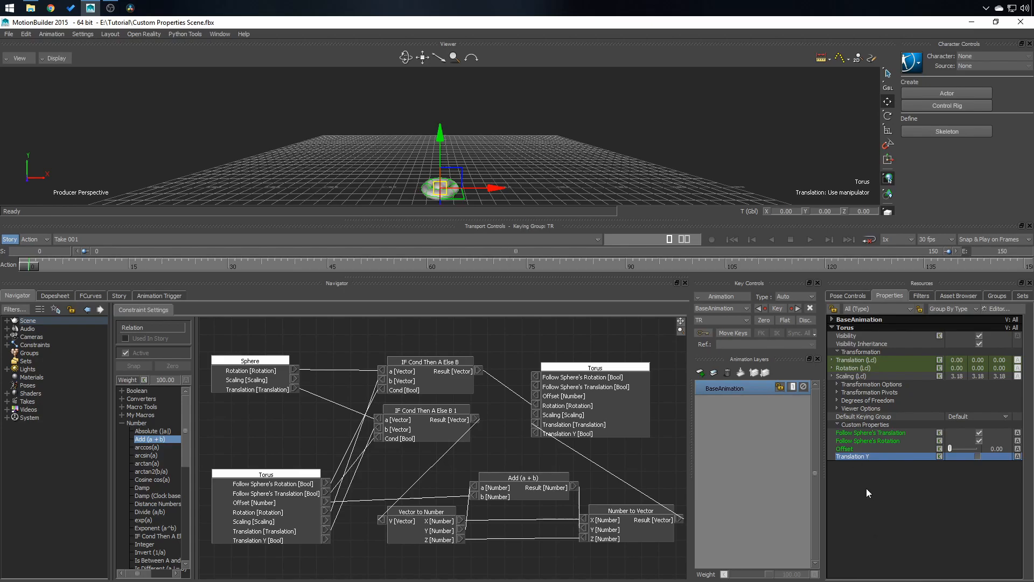
right_click(859, 458)
left_click(876, 464)
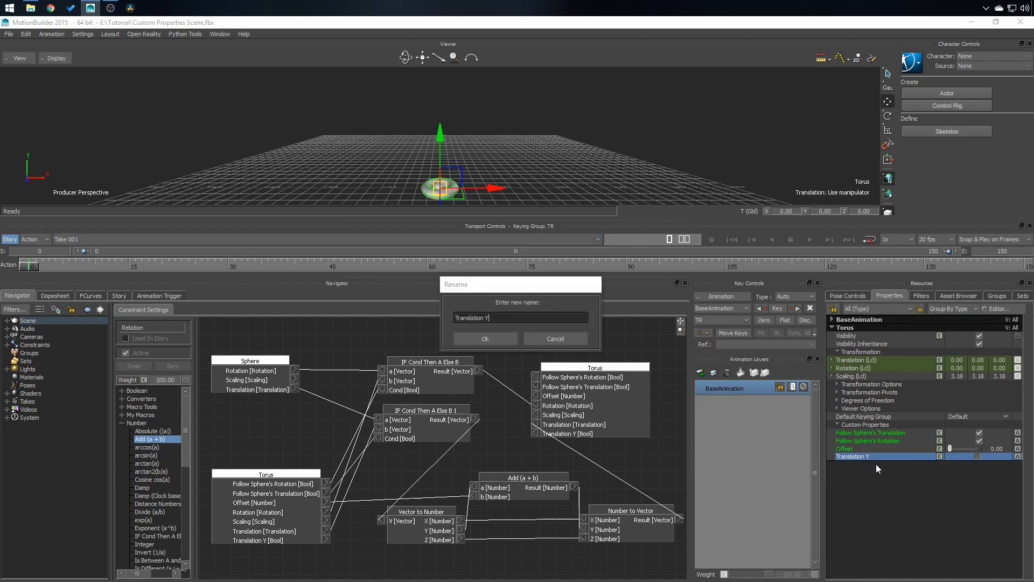
type("Floor")
key("Home")
type("Use")
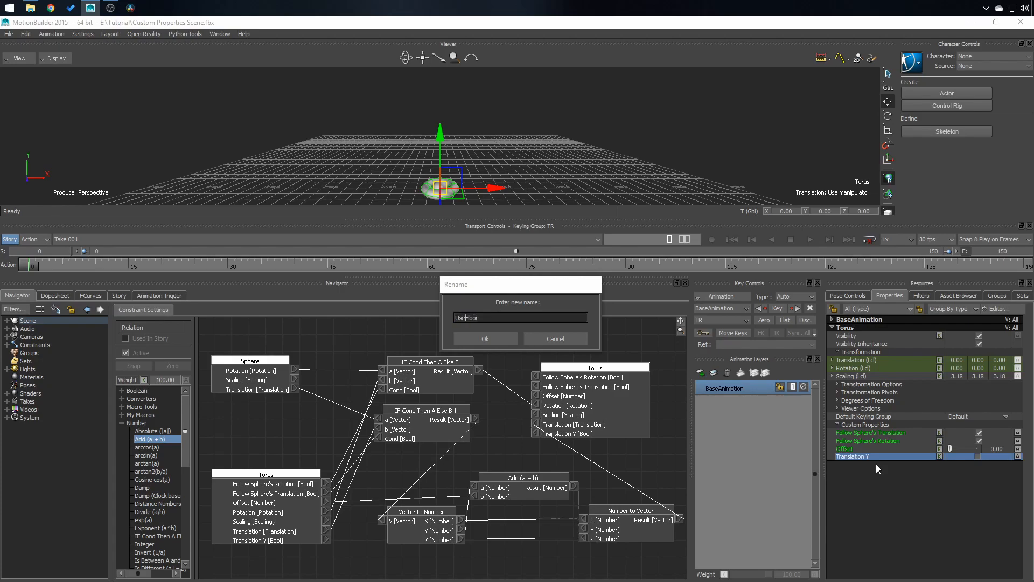
left_click(485, 338)
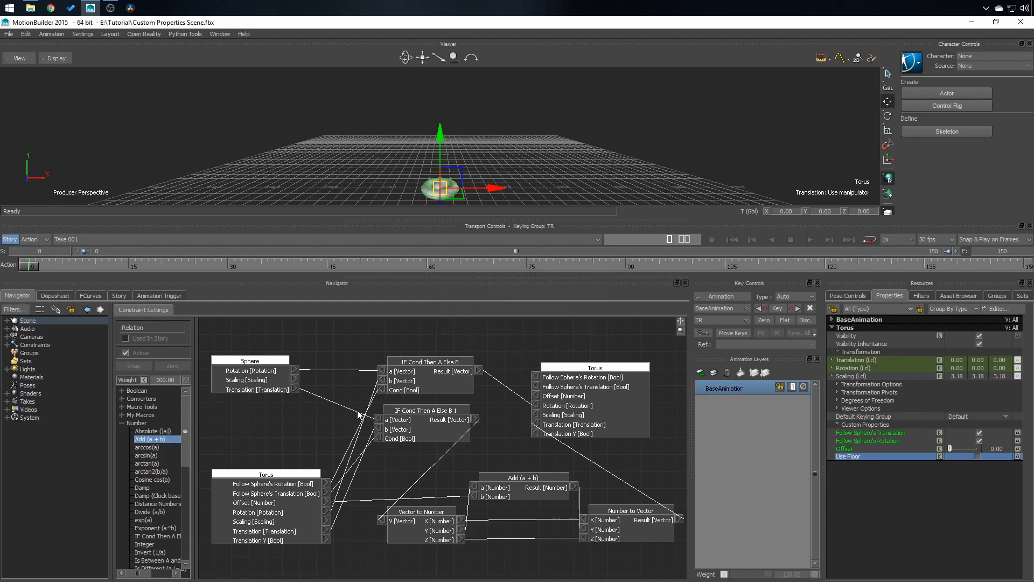
Step: Add a number IF Cond Then A Else B operator below the converters and connect the Torus's Use Floor to its Cond
scroll(184, 419, "down", 2)
left_click(161, 480)
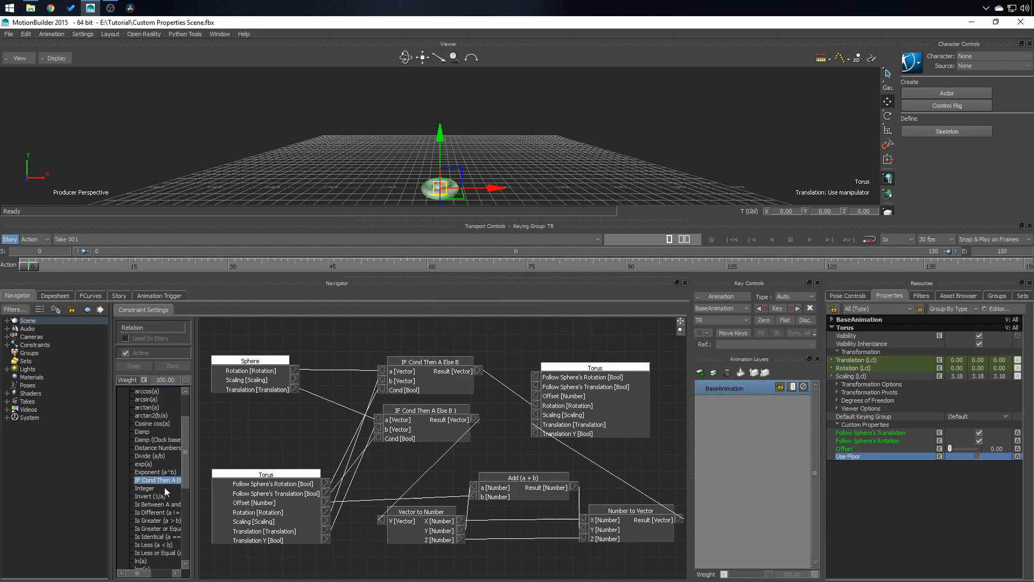
left_click_drag(156, 481, 501, 569)
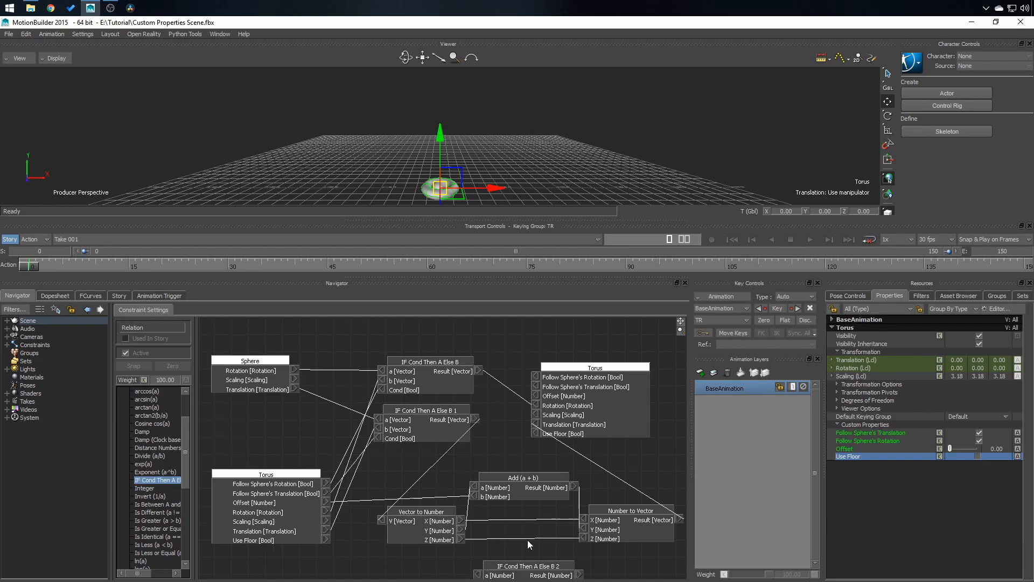
scroll(528, 540, "down", 3)
left_click(241, 481)
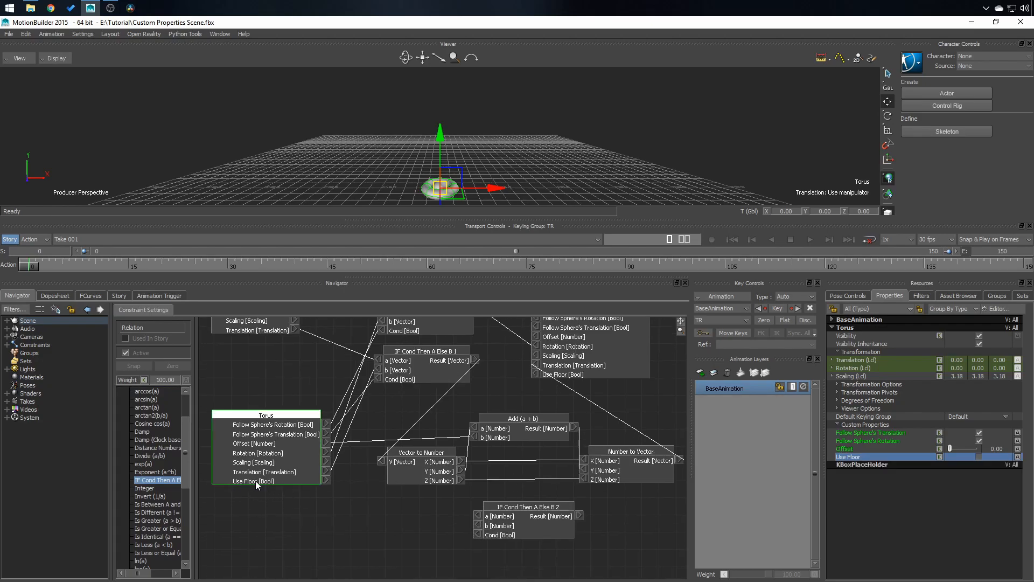
left_click_drag(322, 480, 478, 535)
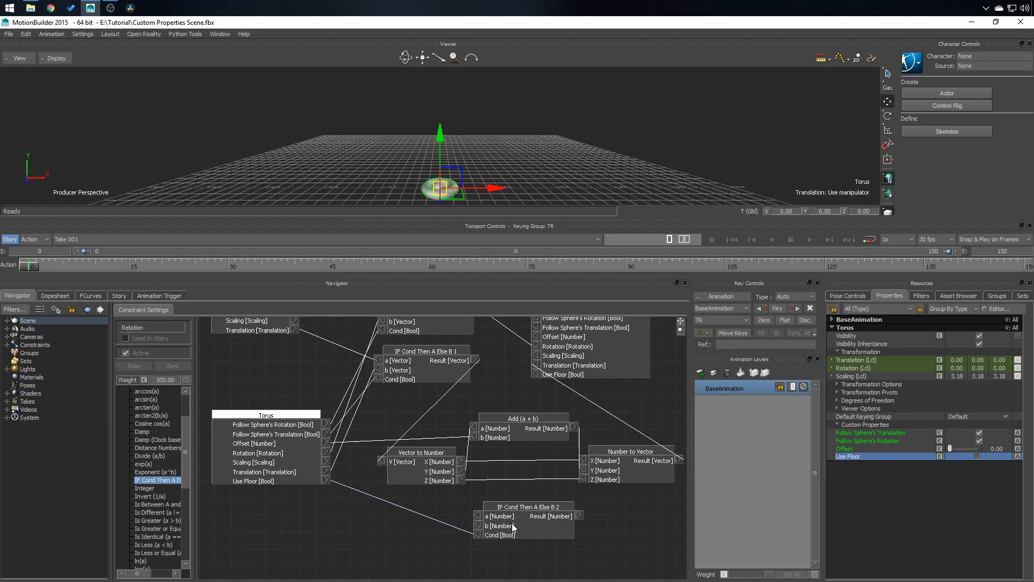
Step: Set the new operator's a to 0 and insert it between Vector to Number's Y, as b, and Add's a input
right_click(480, 515)
left_click(492, 520)
left_click_drag(518, 514, 459, 517)
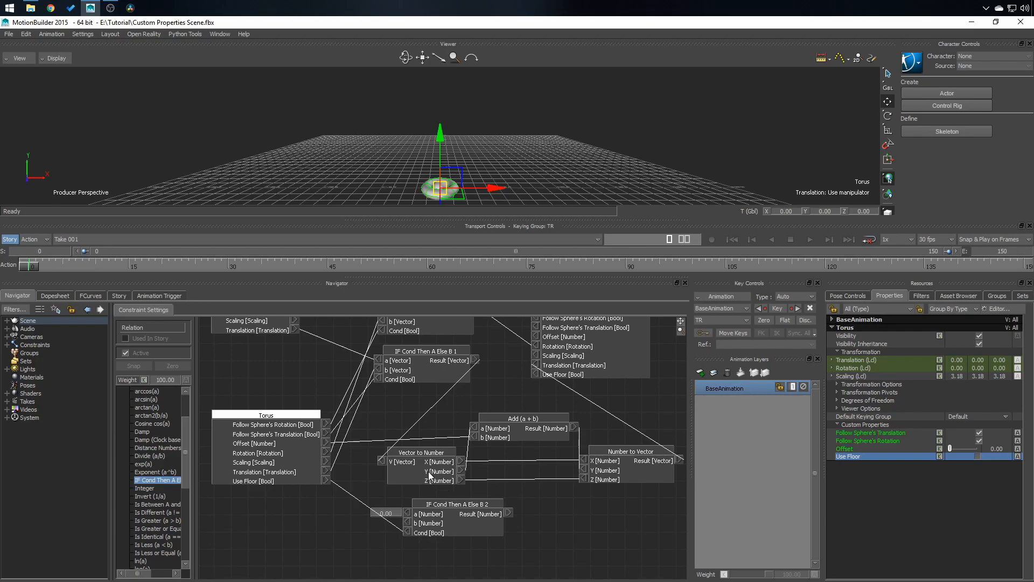
left_click_drag(502, 514, 503, 514)
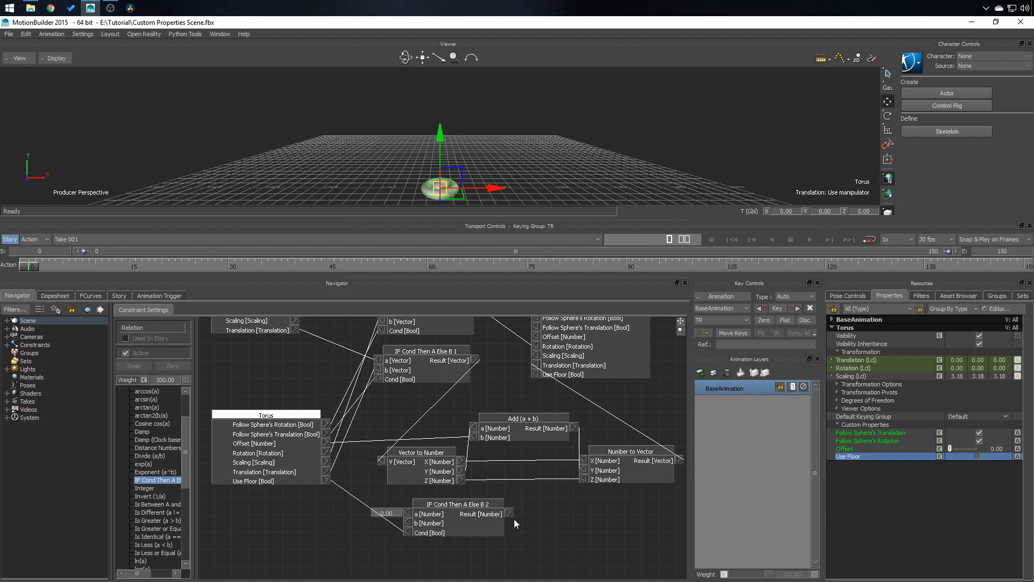
left_click_drag(519, 432, 505, 522)
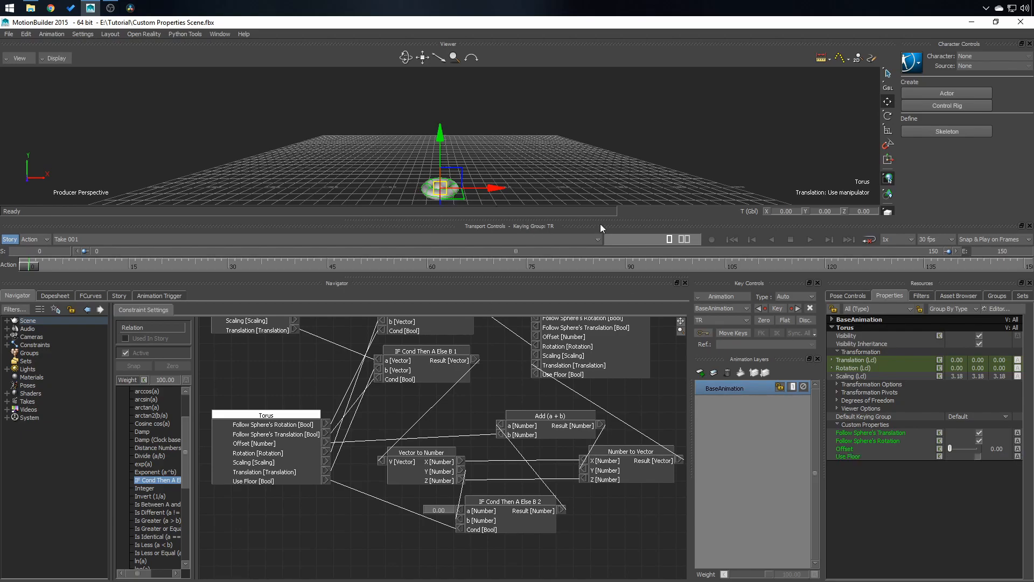
Step: Move the Sphere up high above the floor and enable its referenced Use Floor property
left_click(494, 154)
left_click(440, 188)
left_click_drag(452, 175, 437, 79)
left_click(979, 457)
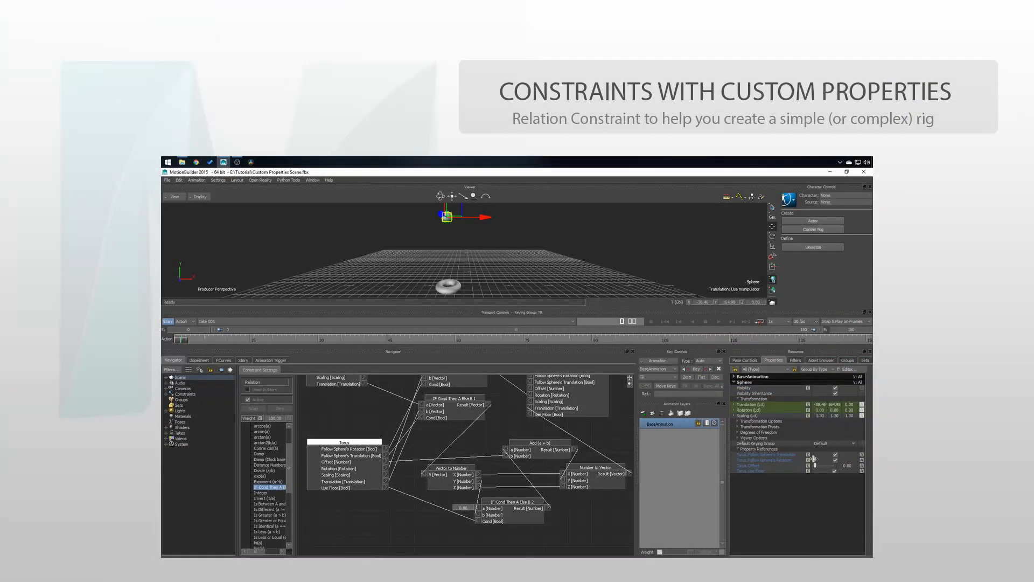
Step: Try the referenced Torus Offset at -50 while moving the Sphere to about X 95, Y 81, and return the Offset to 0
left_click_drag(832, 467, 818, 467)
left_click(852, 467)
type("-50")
key("Return")
left_click_drag(458, 210, 494, 247)
left_click_drag(816, 468, 790, 473)
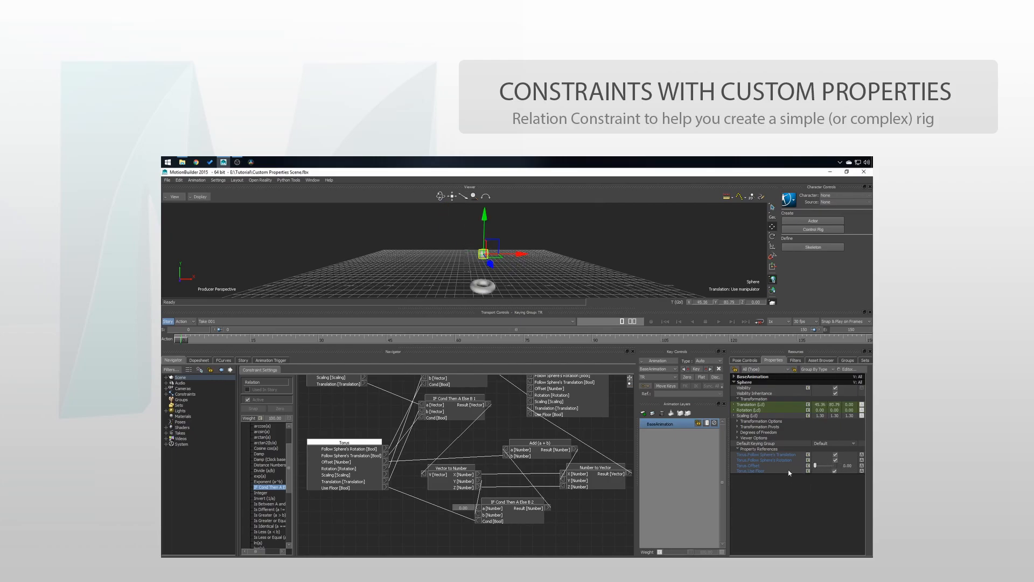
Step: With Follow Sphere's Translation off, move the Sphere to about X 150, Y 62 and rotate it in Z, and re-enable the property
left_click(835, 455)
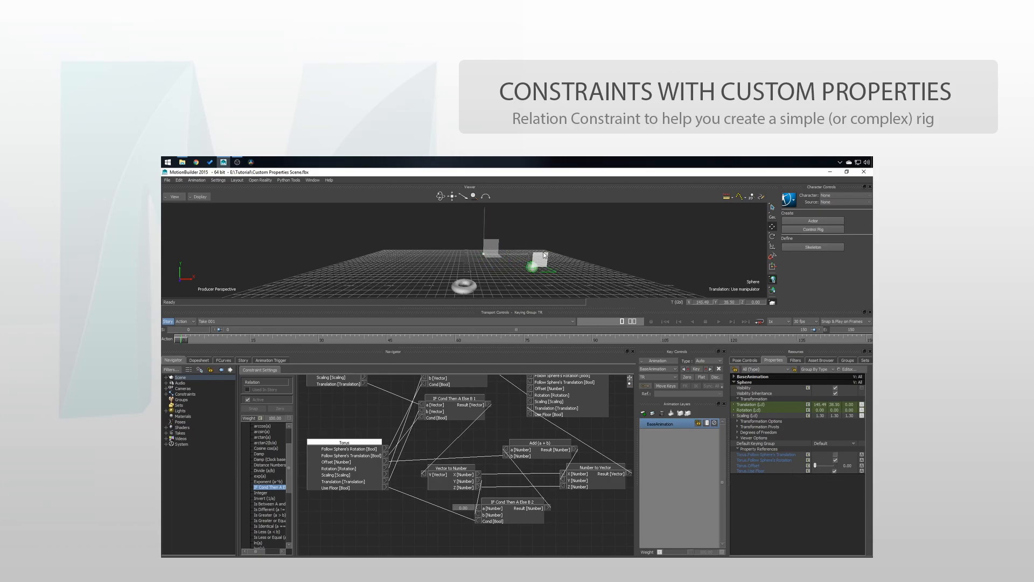
key("e")
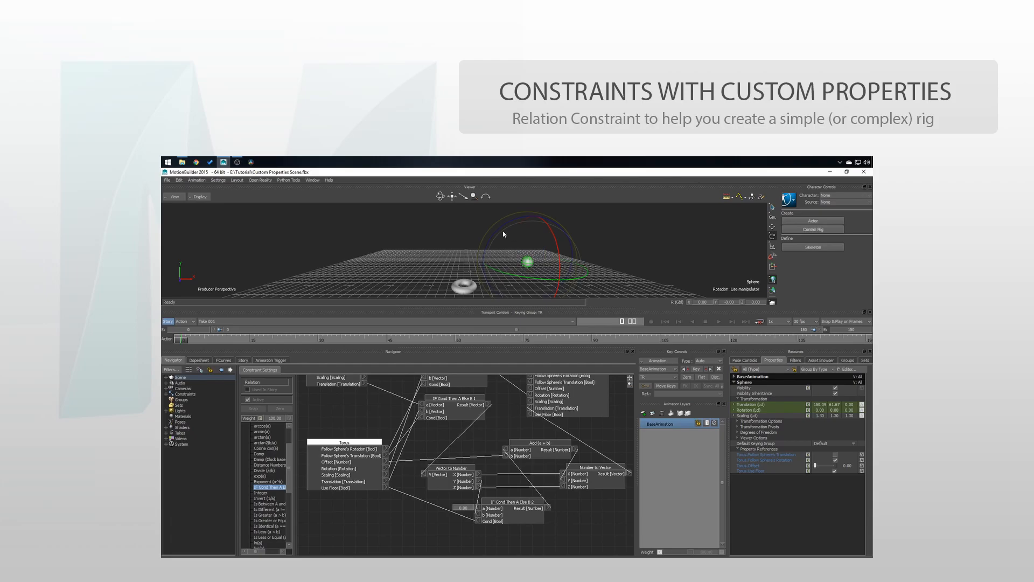
left_click_drag(500, 226, 544, 258)
left_click(835, 455)
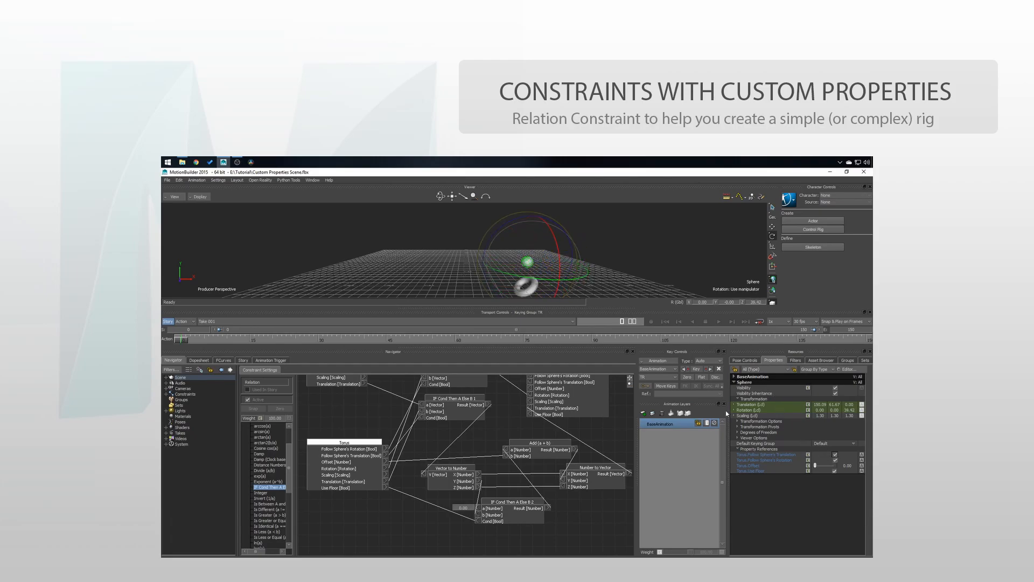
Step: Reset the Sphere's Z rotation to 0
double_click(756, 302)
type("0")
key("Return")
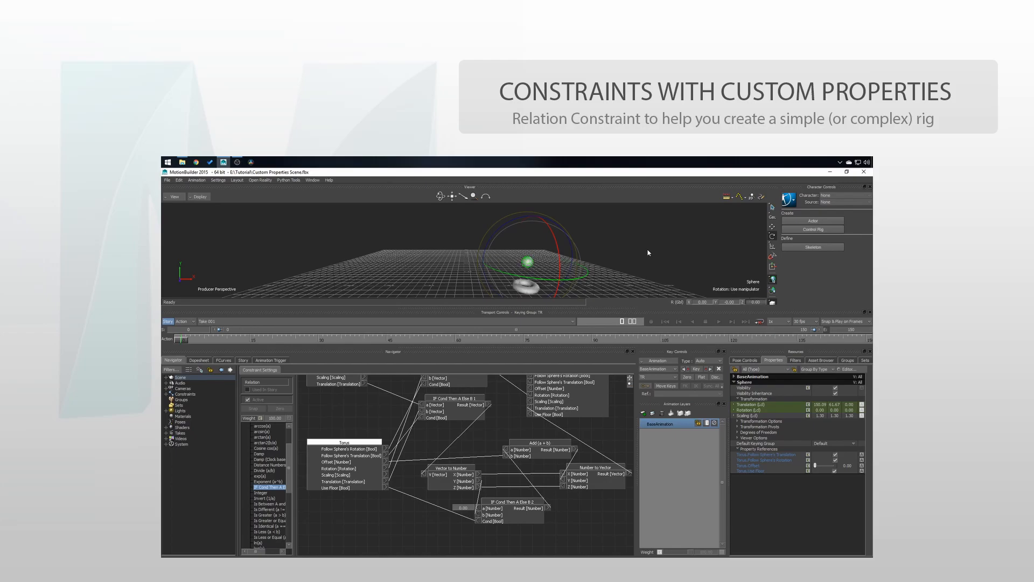